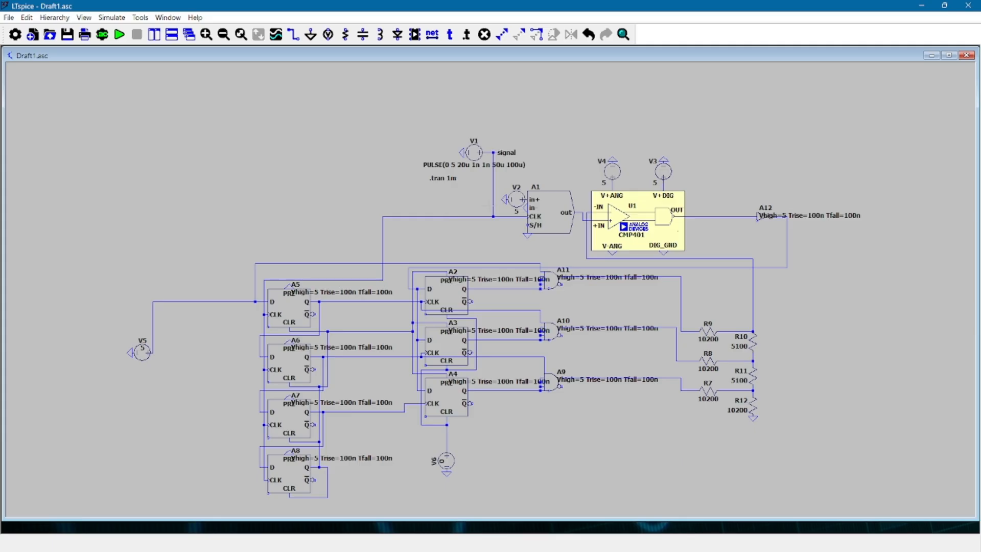
Examine the pulse source V1, the supply V2 and the wiring of the sample-and-hold block A1
scroll(489, 204, "down", 1)
scroll(483, 192, "up", 4)
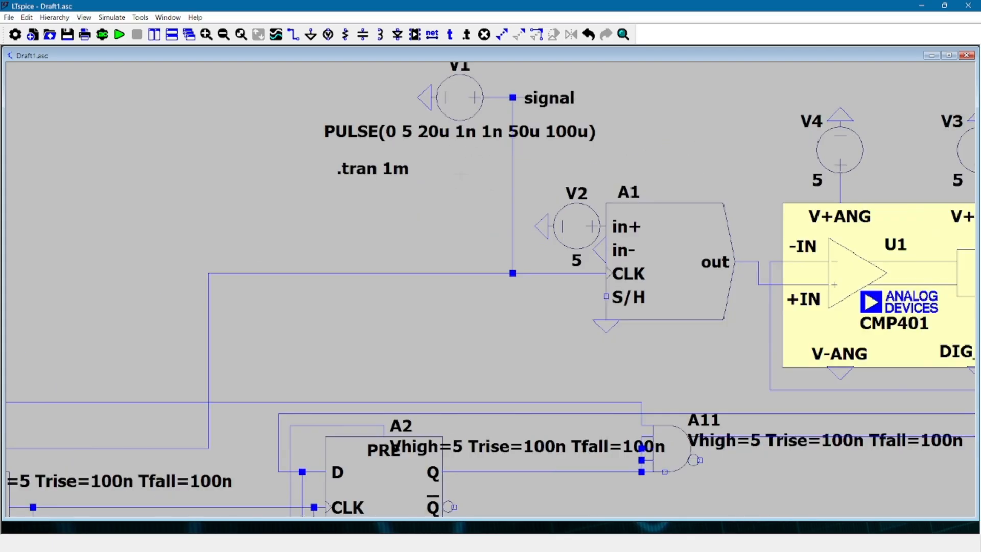
scroll(483, 227, "down", 1)
scroll(481, 222, "up", 2)
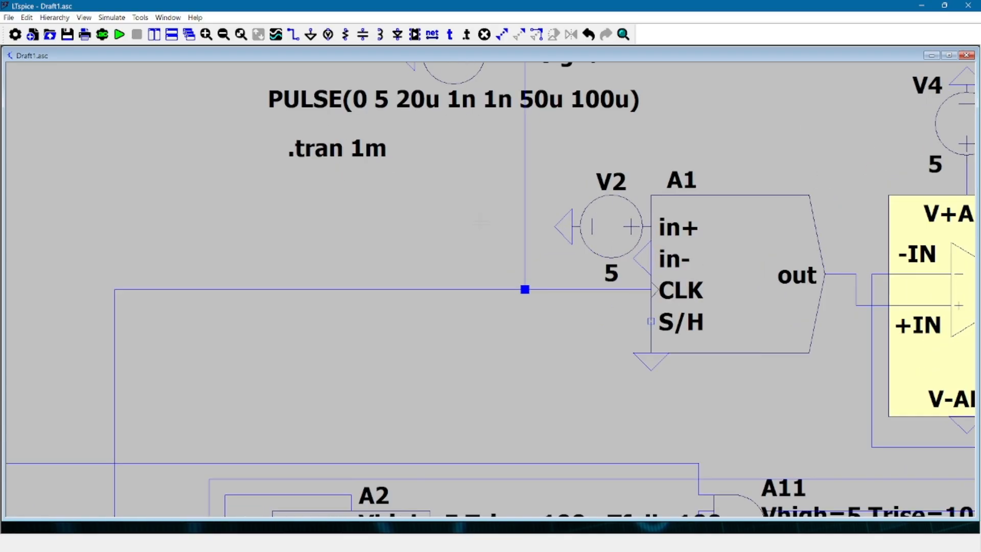
scroll(479, 217, "down", 2)
scroll(477, 212, "up", 1)
left_click_drag(478, 212, 454, 246)
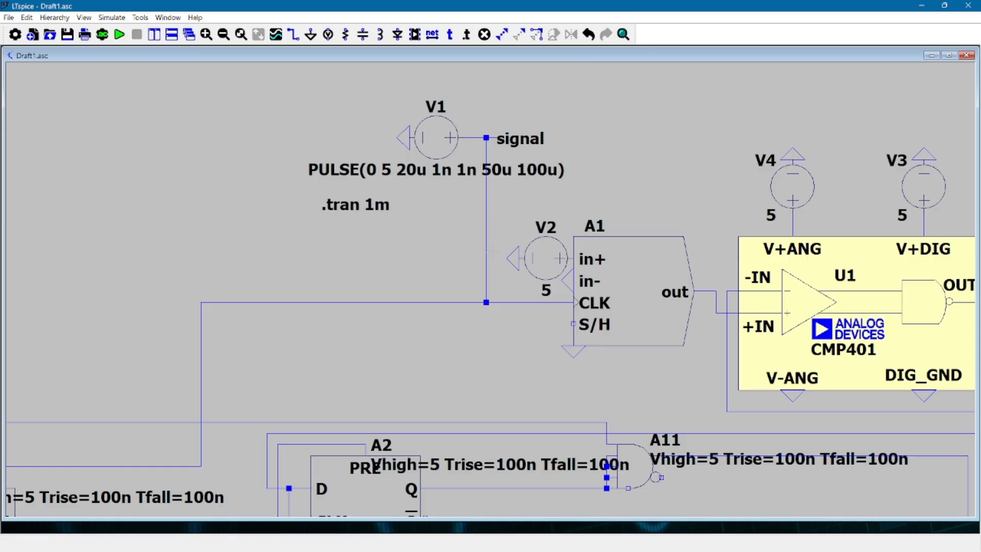
left_click_drag(493, 255, 498, 192)
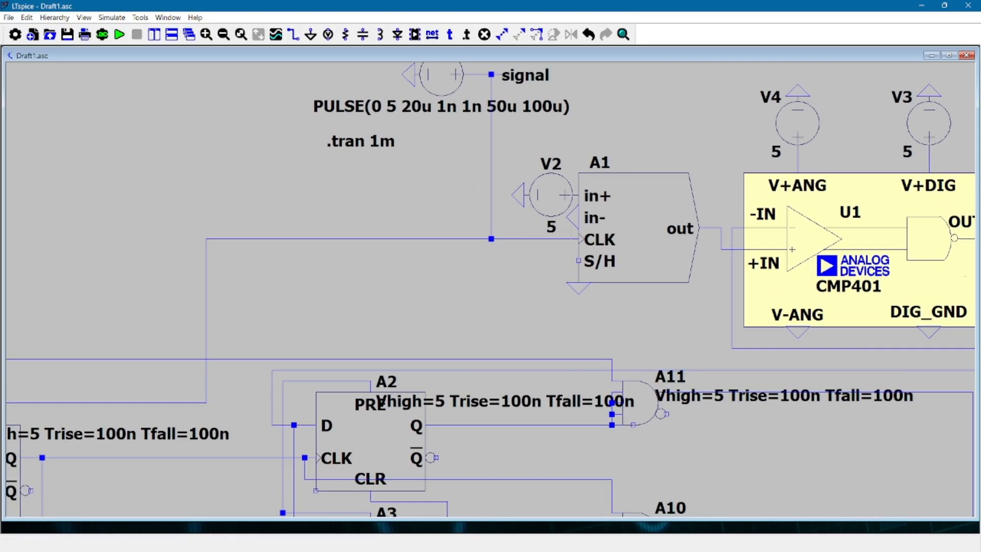
left_click_drag(520, 283, 363, 340)
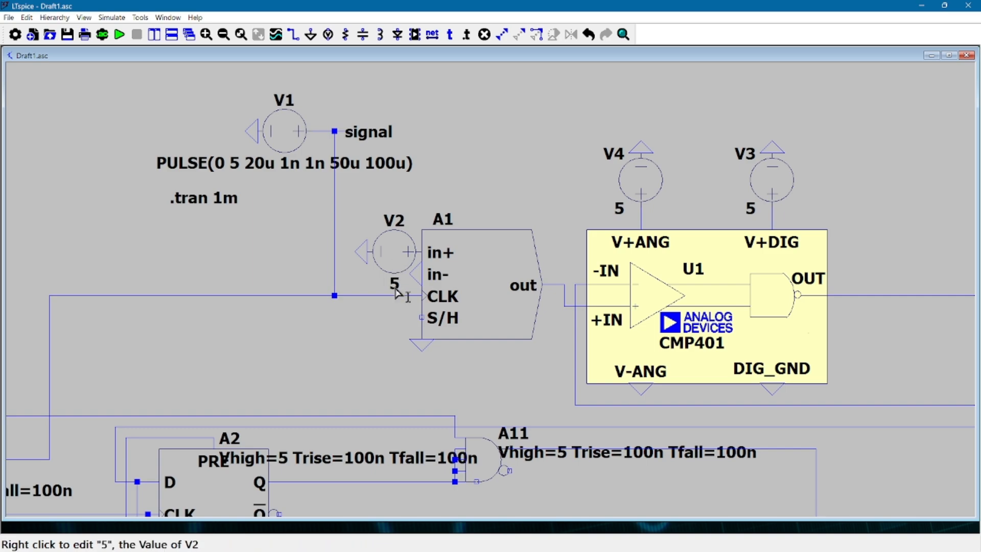
Examine the CMP401 comparator U1, its inputs and supplies, and the output path through A12 back to the flip-flops
left_click_drag(391, 319, 295, 331)
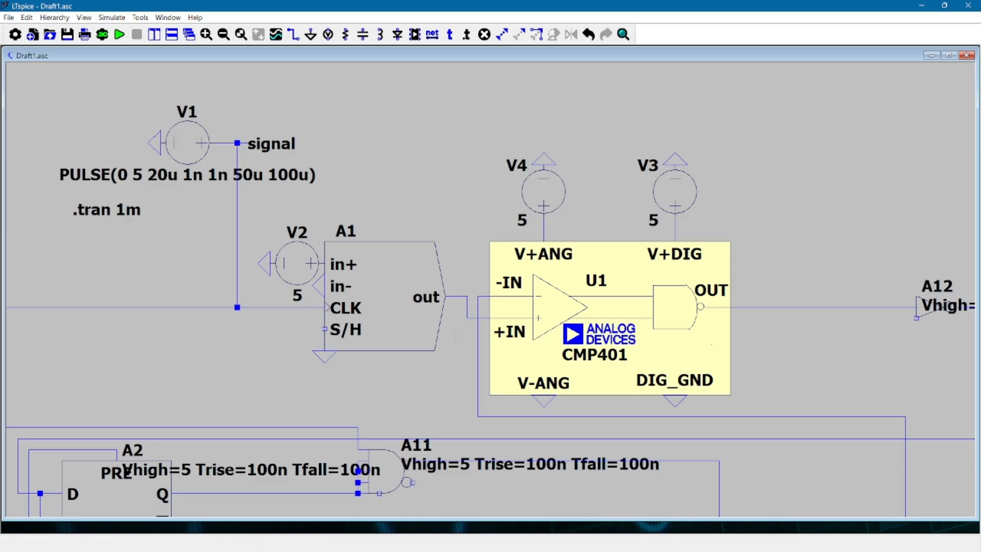
left_click_drag(452, 332, 369, 297)
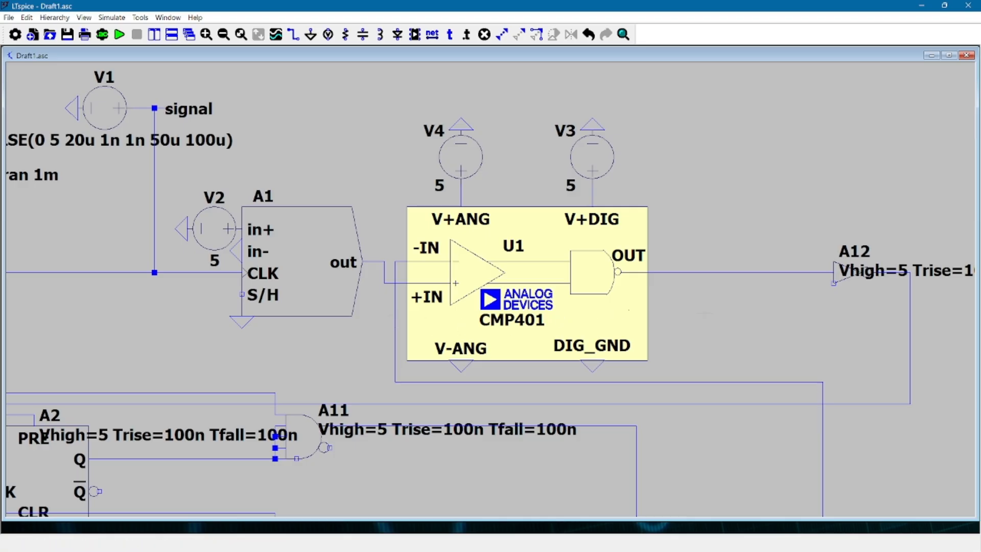
left_click_drag(705, 313, 473, 307)
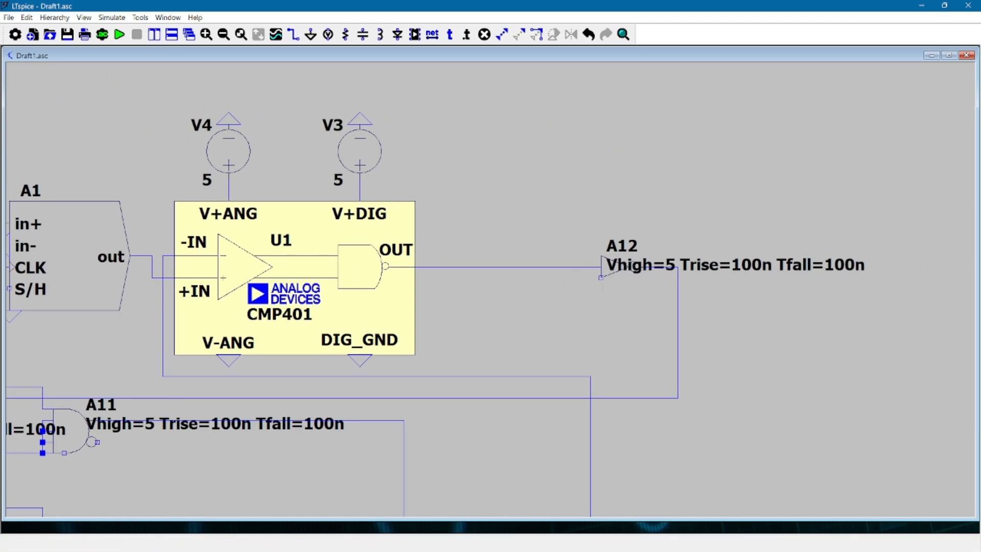
left_click_drag(407, 292, 499, 298)
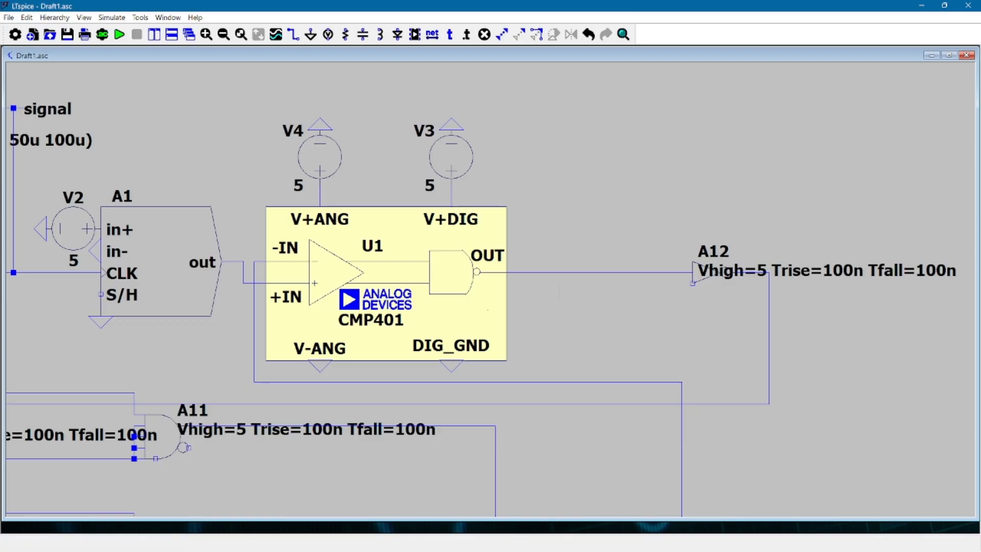
left_click_drag(546, 358, 598, 317)
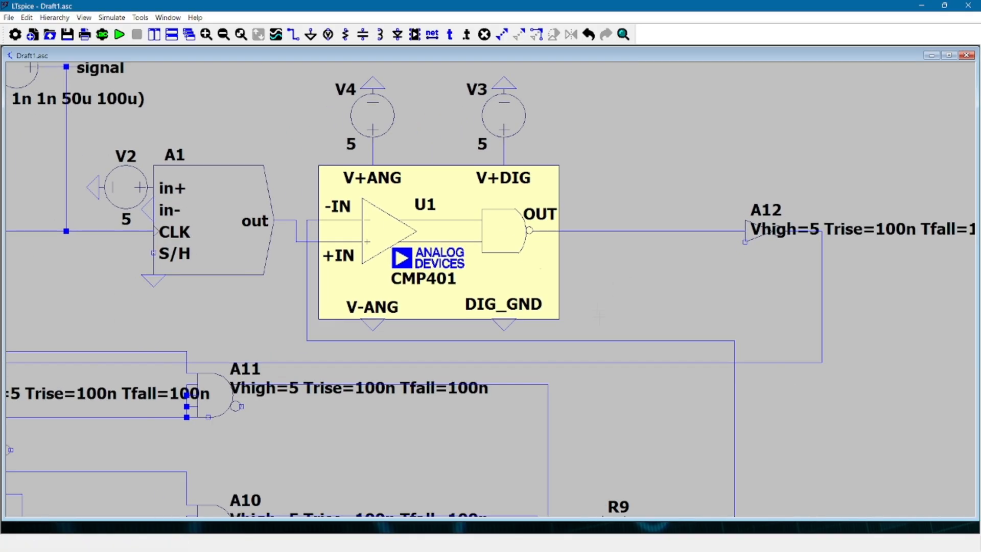
left_click(439, 361)
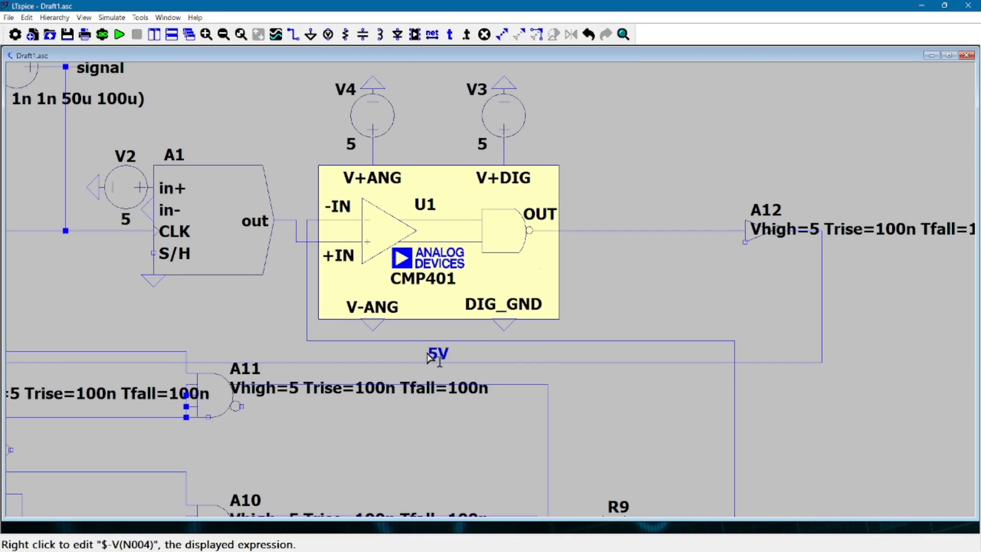
Examine flip-flops A2 to A4, gates A9 to A11 and the resistor ladder R7 to R12 feeding the comparator
left_click_drag(161, 323, 540, 213)
left_click_drag(297, 209, 261, 162)
scroll(378, 340, "up", 1)
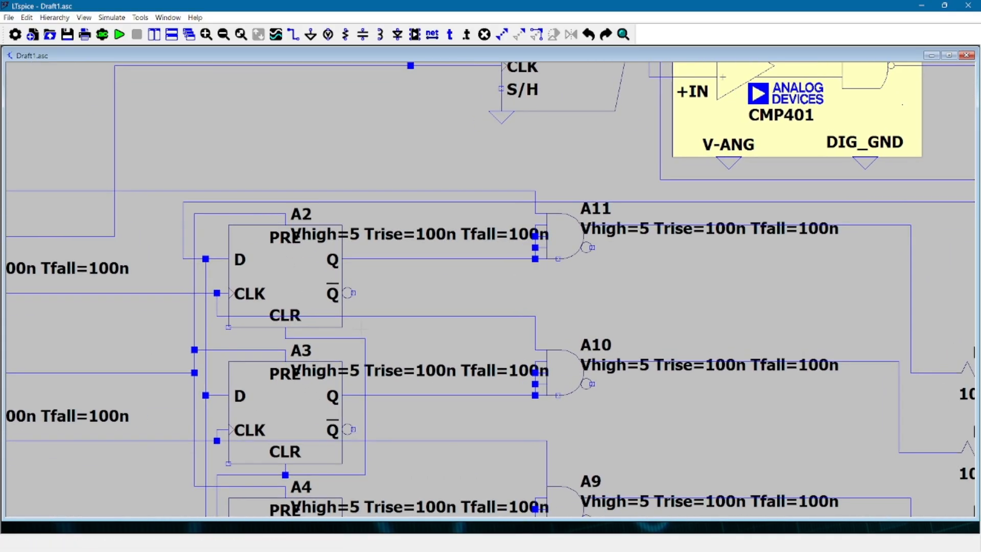
scroll(378, 338, "down", 3)
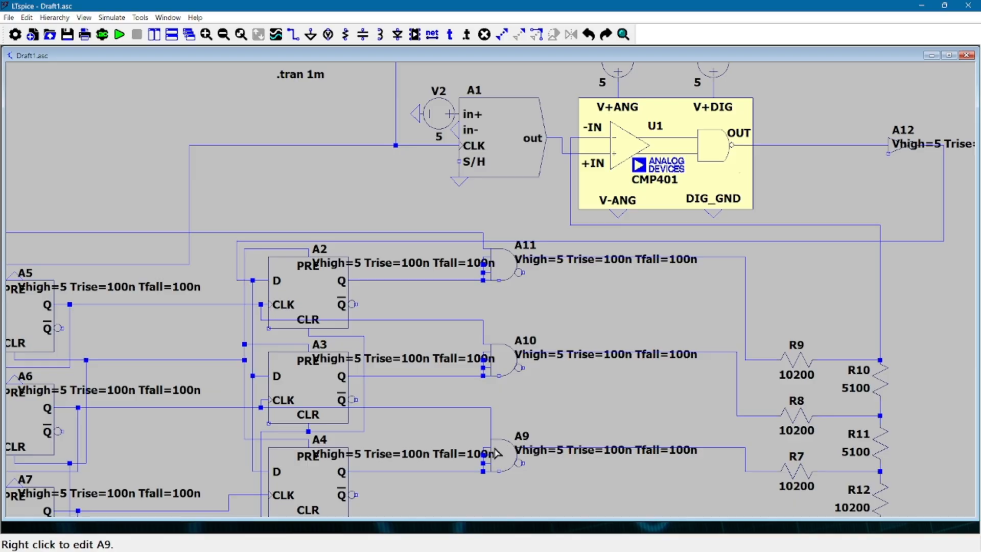
left_click_drag(479, 494, 439, 468)
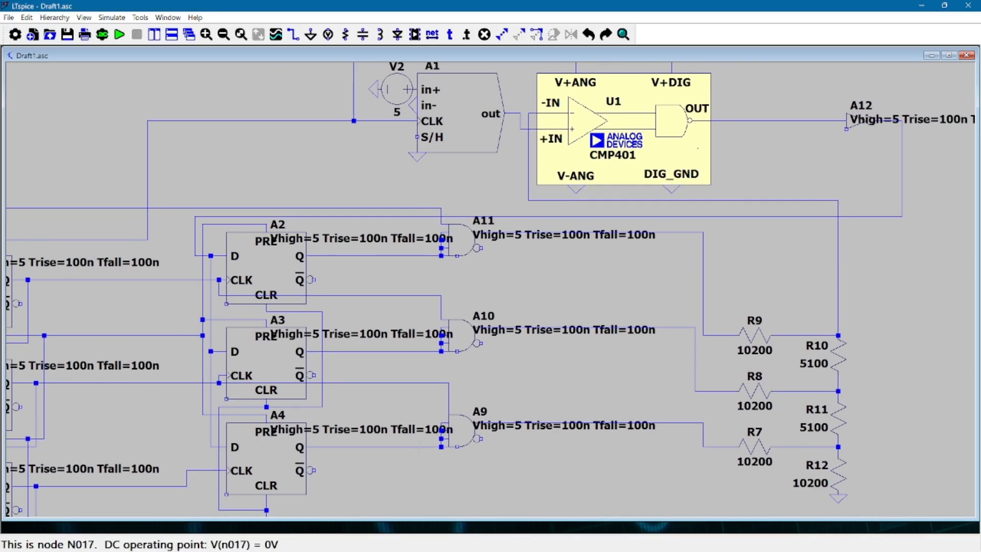
left_click_drag(558, 164, 440, 221)
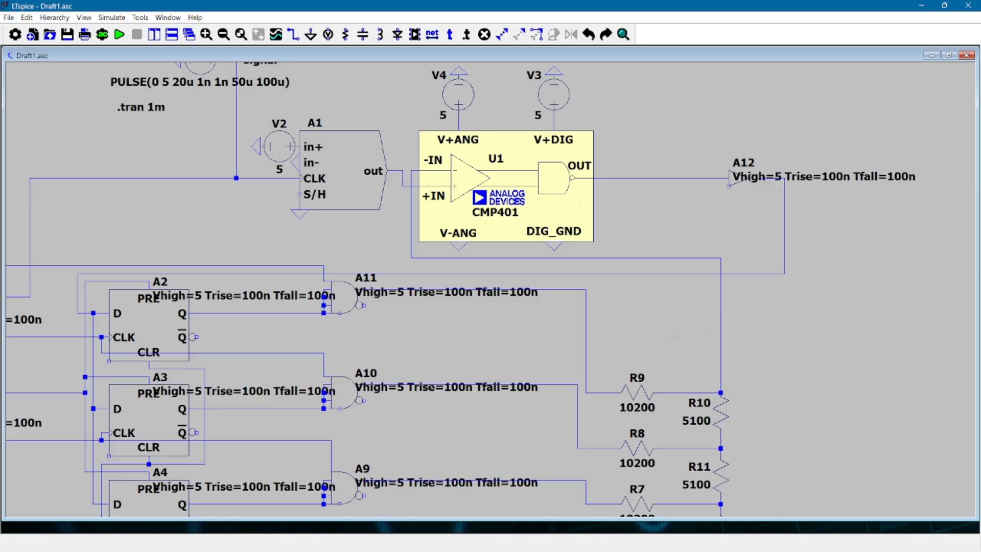
left_click_drag(613, 331, 681, 252)
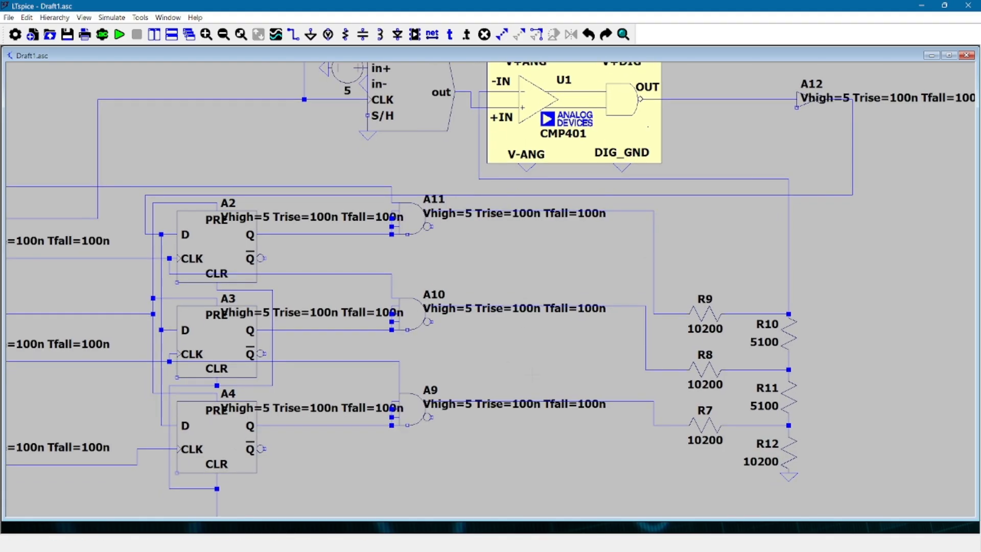
left_click_drag(511, 364, 402, 424)
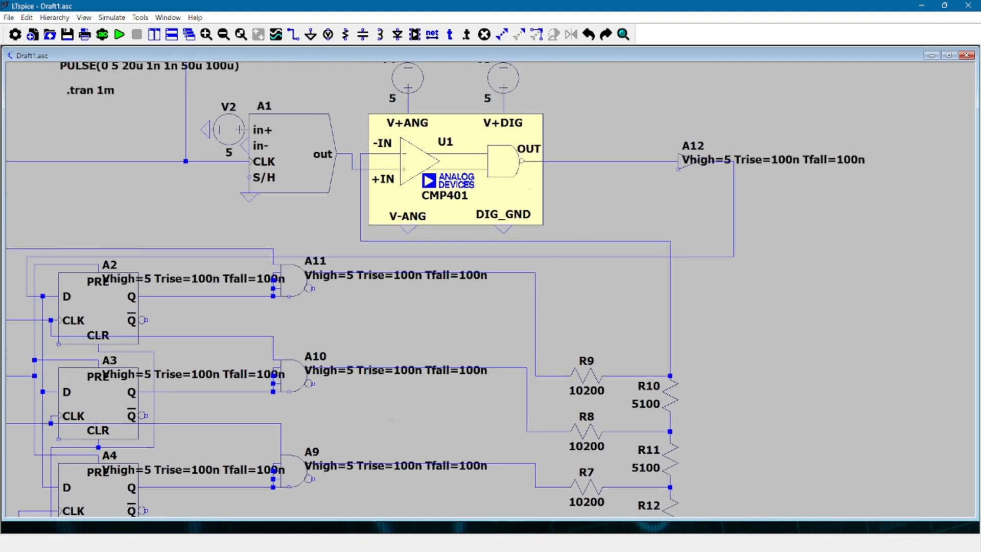
left_click_drag(795, 401, 826, 377)
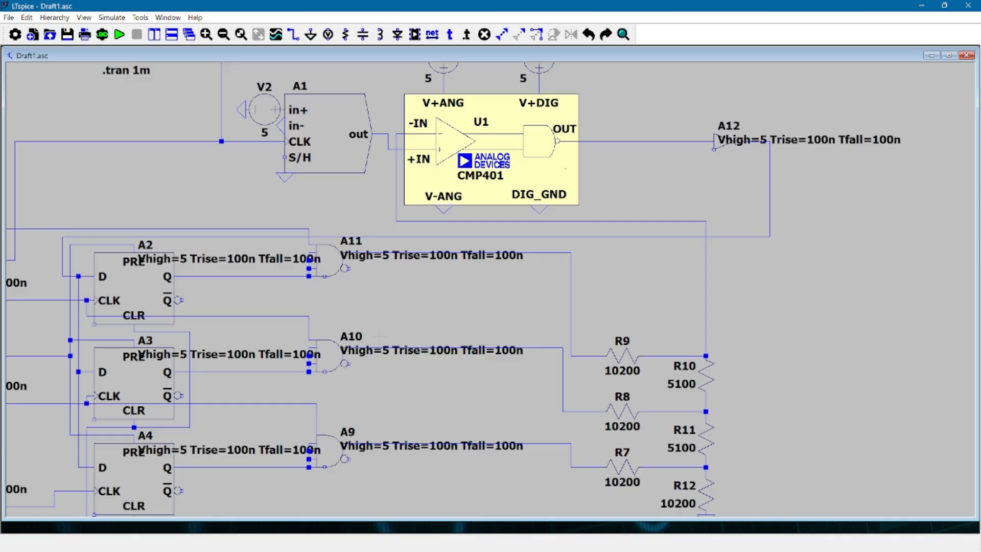
left_click_drag(272, 365, 385, 359)
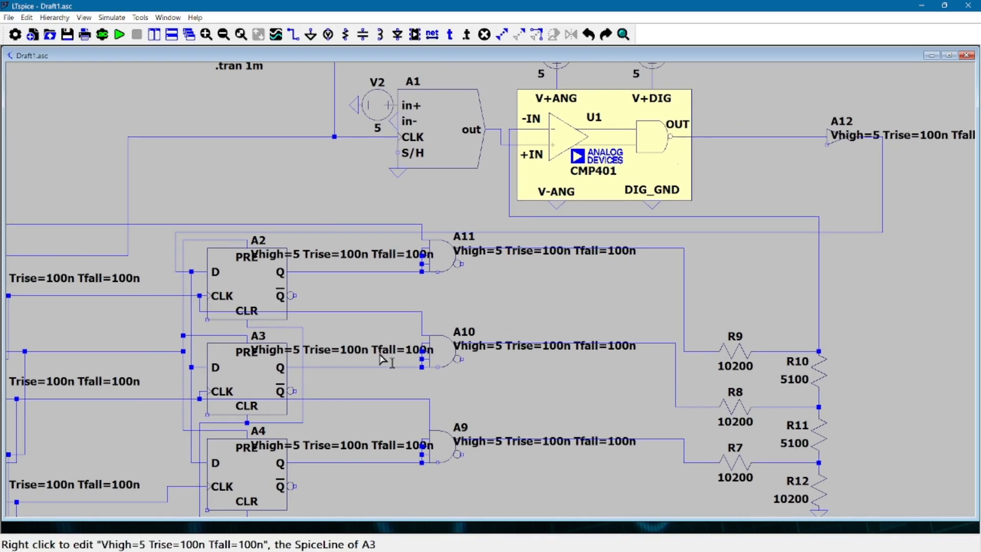
left_click_drag(326, 333, 433, 323)
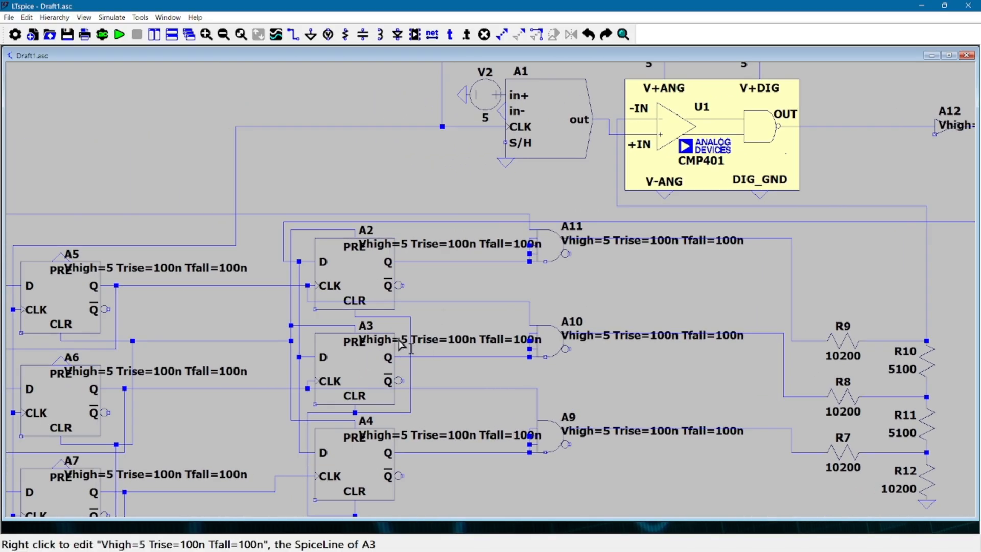
left_click_drag(685, 289, 500, 292)
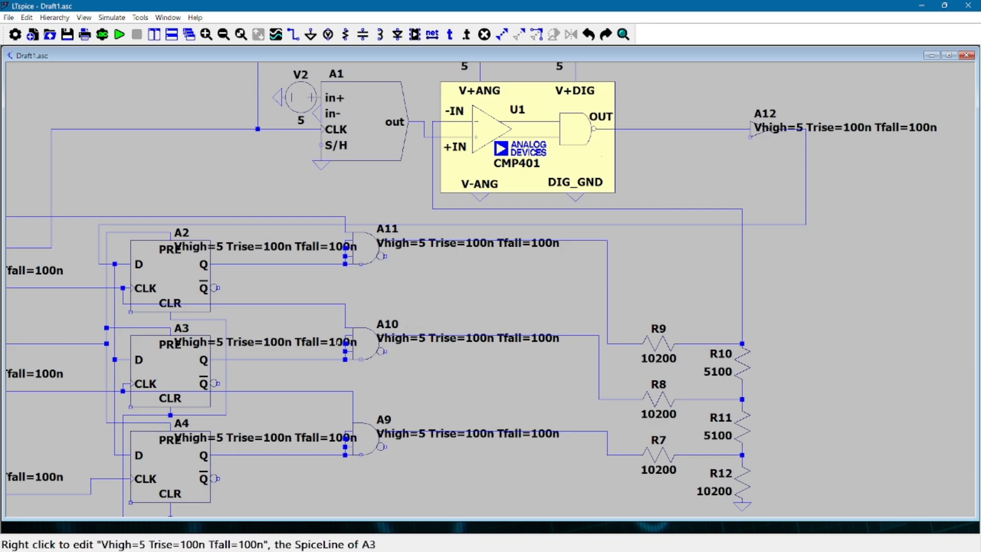
Examine the data, clock, preset and clear wiring between flip-flops A5 to A7 and A2 to A4
left_click_drag(253, 344, 548, 307)
scroll(409, 281, "up", 3)
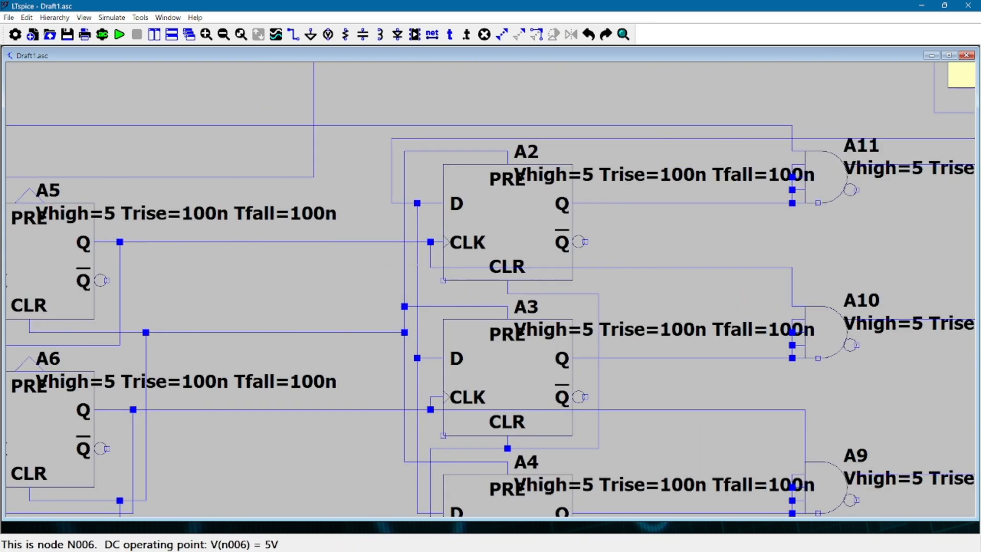
scroll(427, 391, "up", 1)
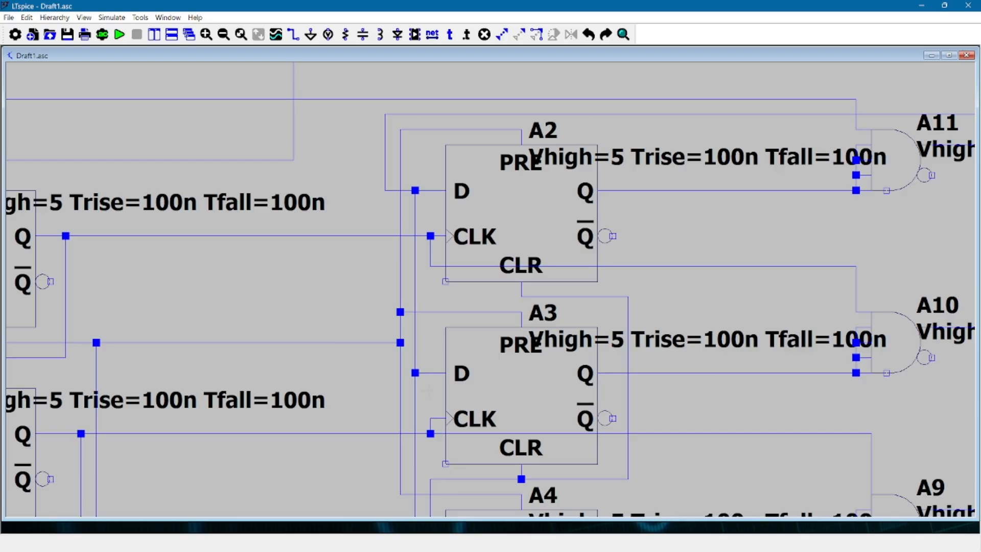
left_click_drag(426, 390, 416, 292)
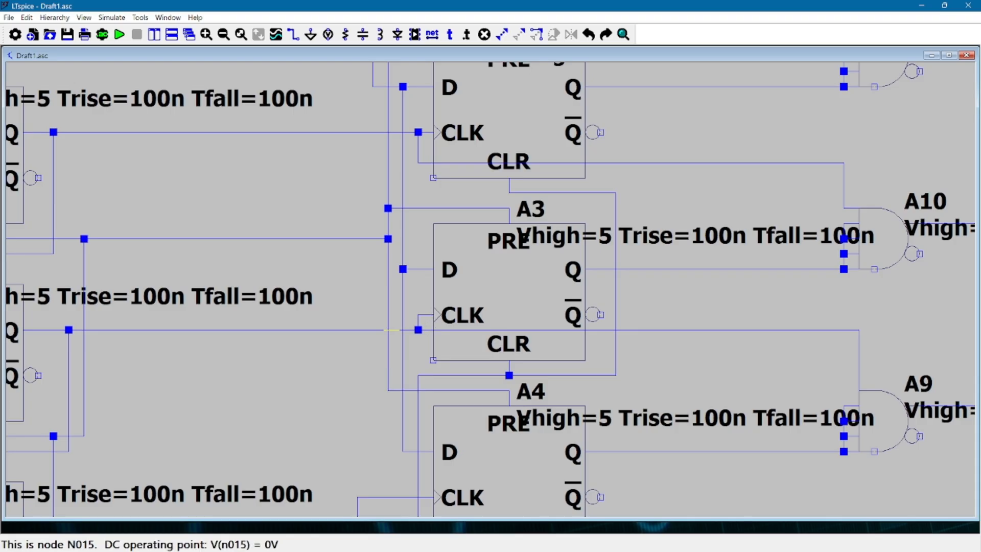
left_click_drag(391, 330, 411, 339)
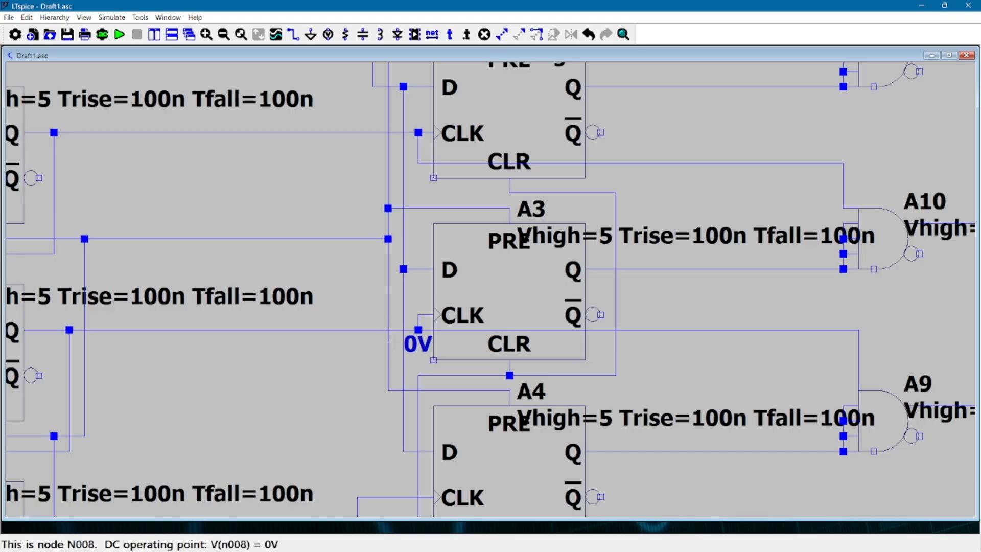
key("ctrl+z")
left_click_drag(310, 368, 427, 346)
scroll(427, 346, "up", 1)
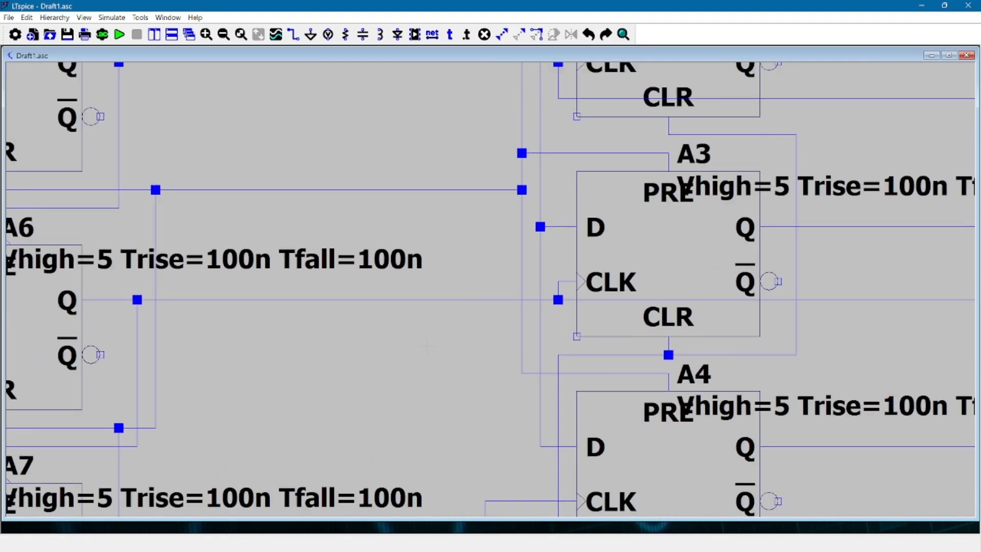
scroll(427, 346, "down", 3)
left_click_drag(364, 365, 437, 333)
scroll(437, 333, "down", 1)
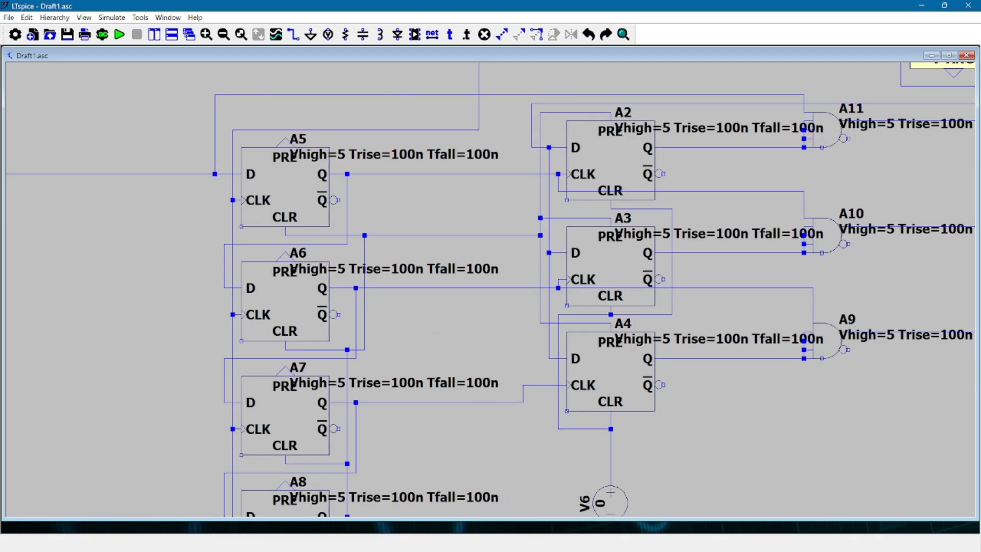
Examine the flip-flop chain A5 to A8, its source V5 and its connections to the rest of the circuit
scroll(437, 333, "down", 3)
scroll(438, 342, "up", 1)
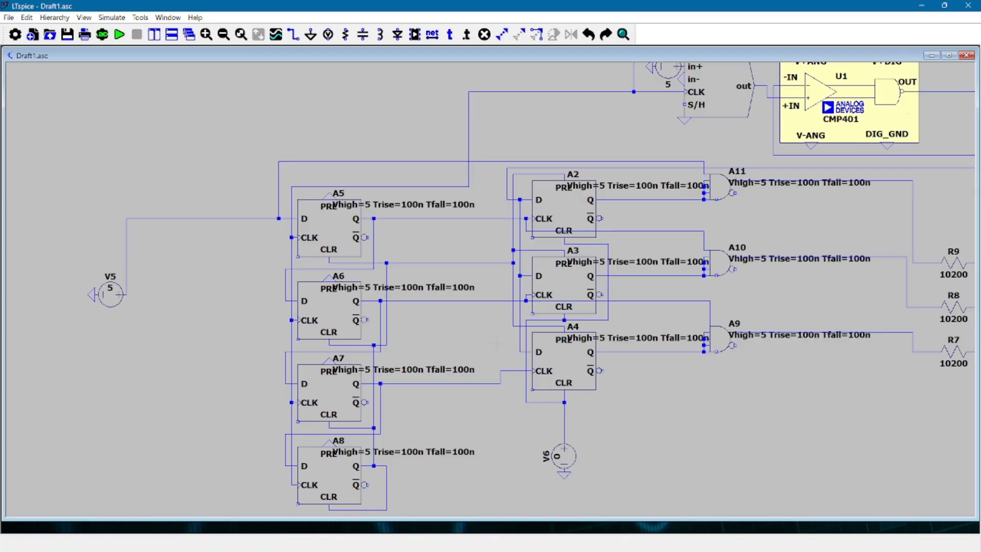
left_click_drag(810, 312, 640, 351)
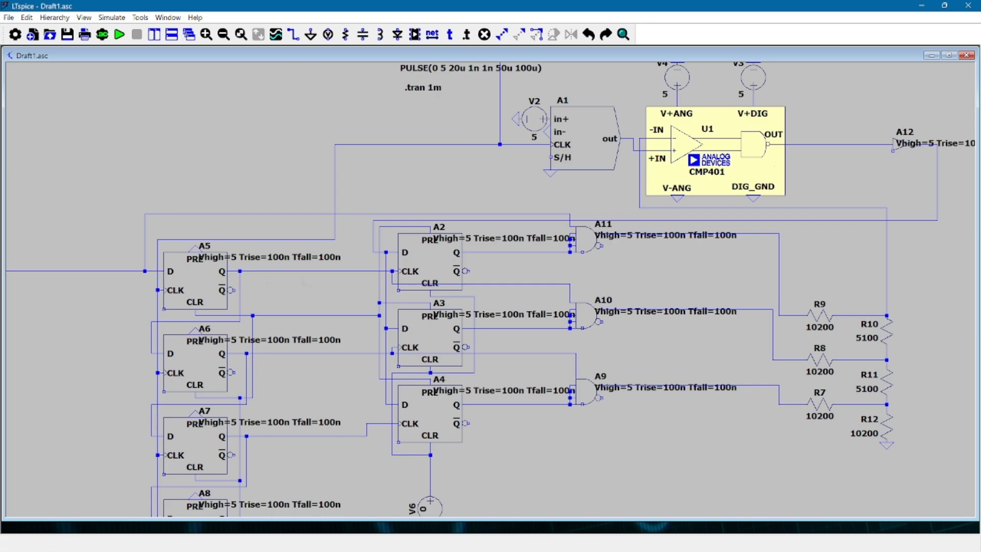
scroll(268, 284, "up", 3)
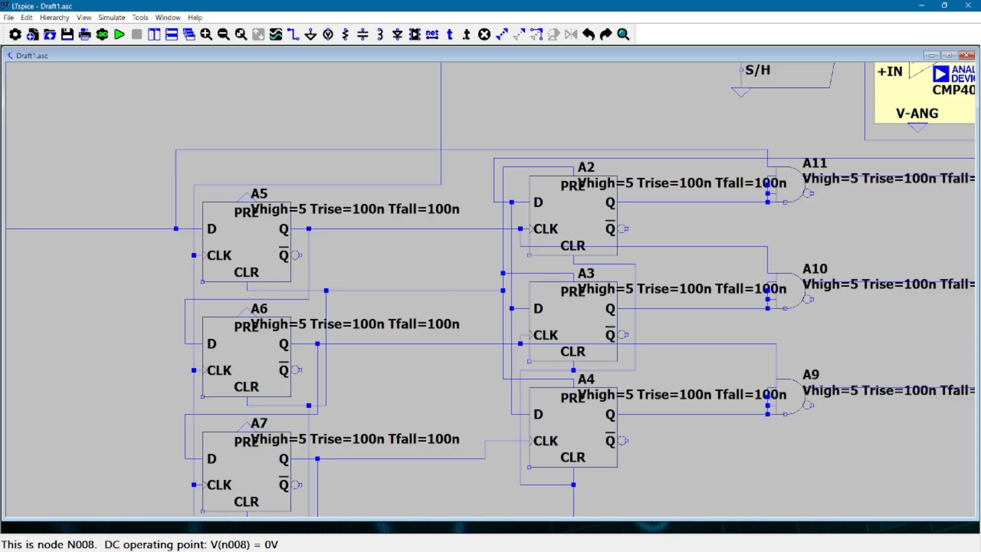
left_click_drag(376, 274, 436, 277)
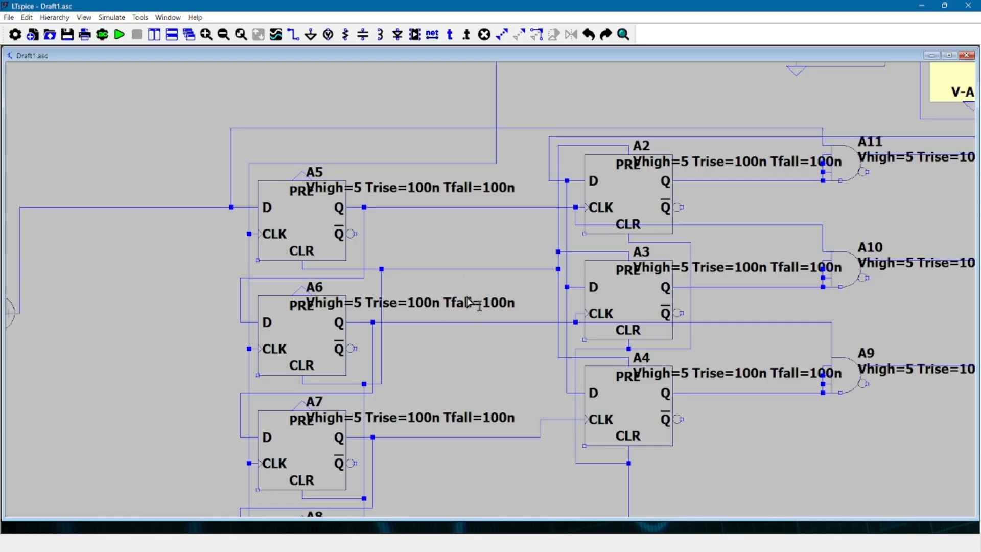
scroll(503, 289, "down", 5)
left_click_drag(517, 361, 447, 335)
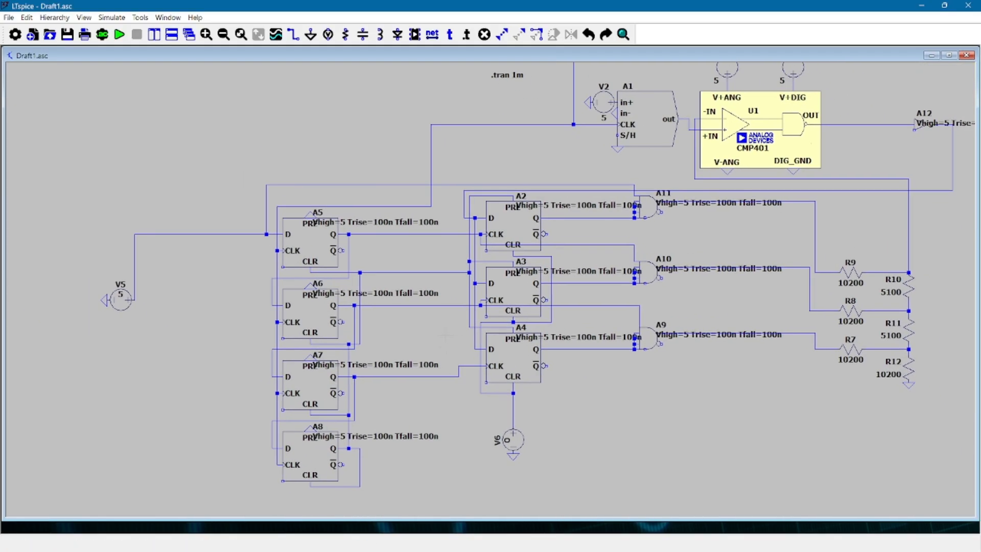
left_click_drag(713, 417, 590, 420)
scroll(590, 420, "down", 1)
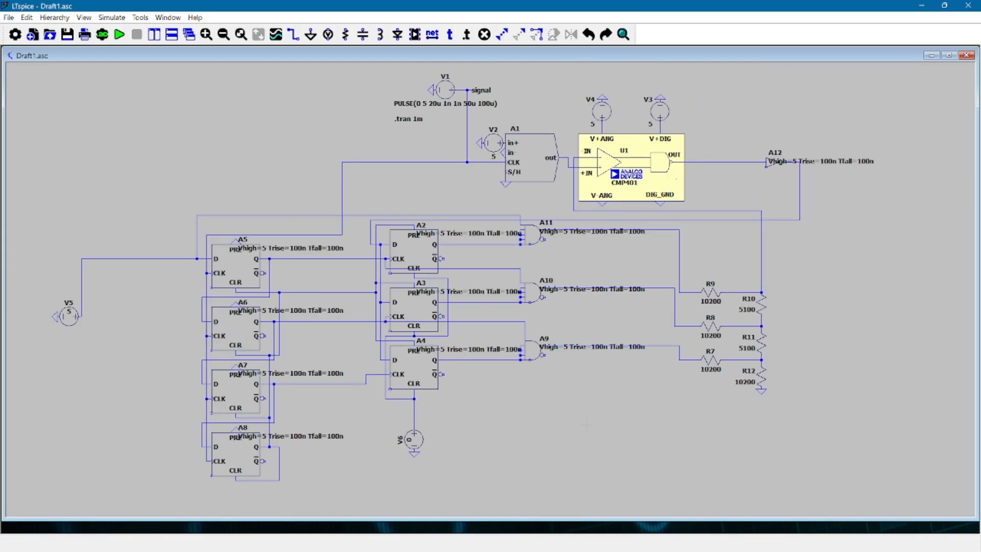
scroll(589, 420, "down", 1)
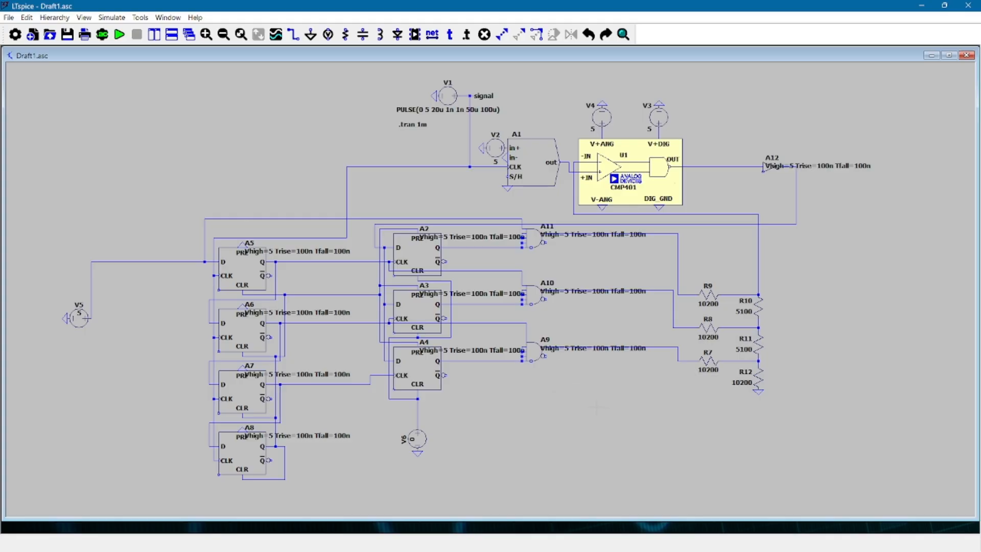
left_click_drag(617, 411, 475, 461)
left_click(143, 18)
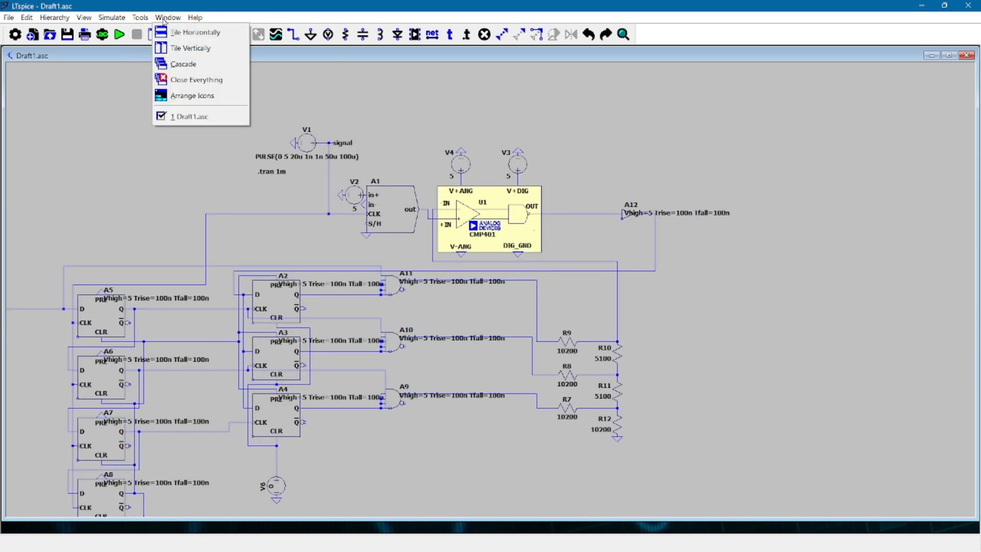
Run the transient simulation, plot the output voltages of gates A11, A10 and A9, and close the waveform window
left_click(131, 32)
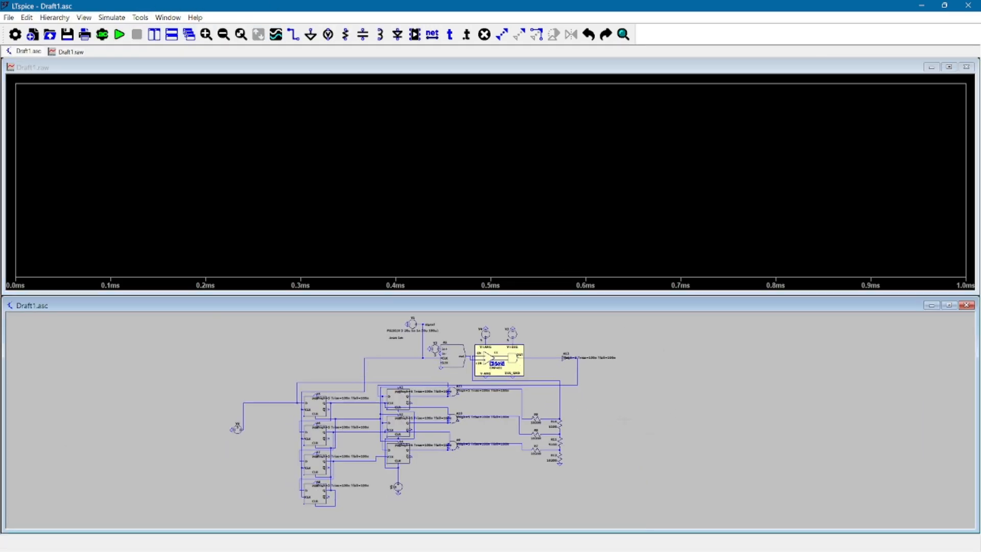
scroll(509, 380, "up", 2)
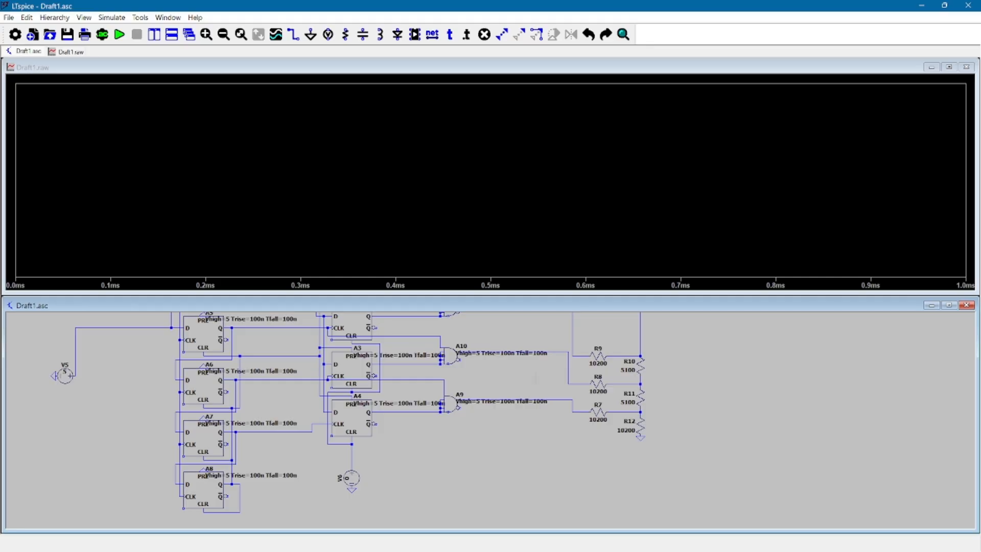
left_click_drag(536, 378, 516, 435)
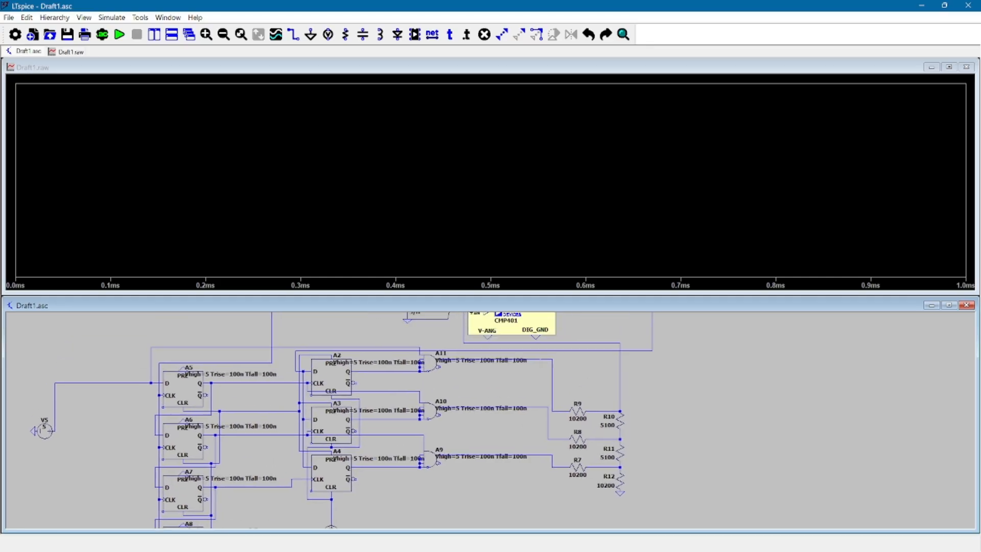
left_click(542, 350)
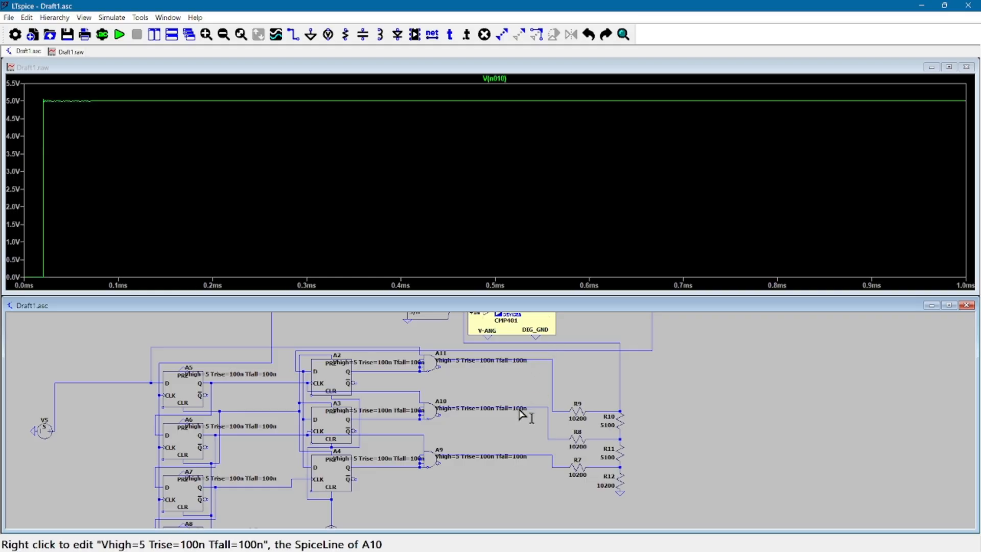
left_click(541, 409)
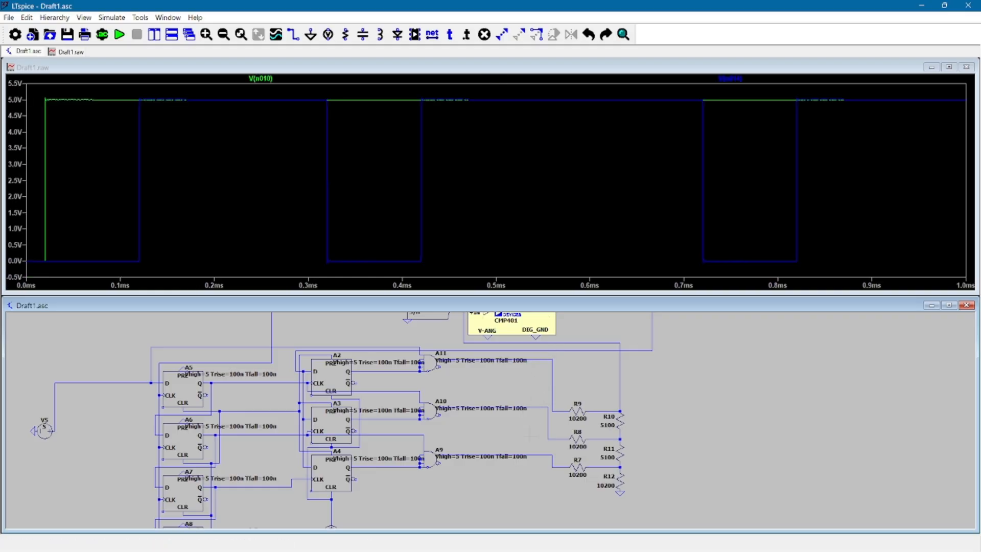
left_click(539, 454)
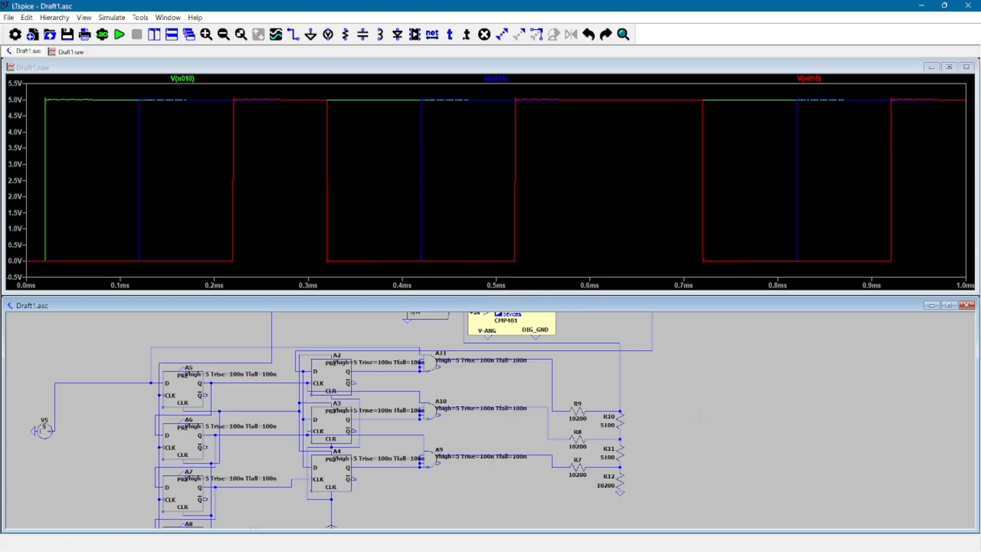
left_click(969, 74)
left_click(968, 69)
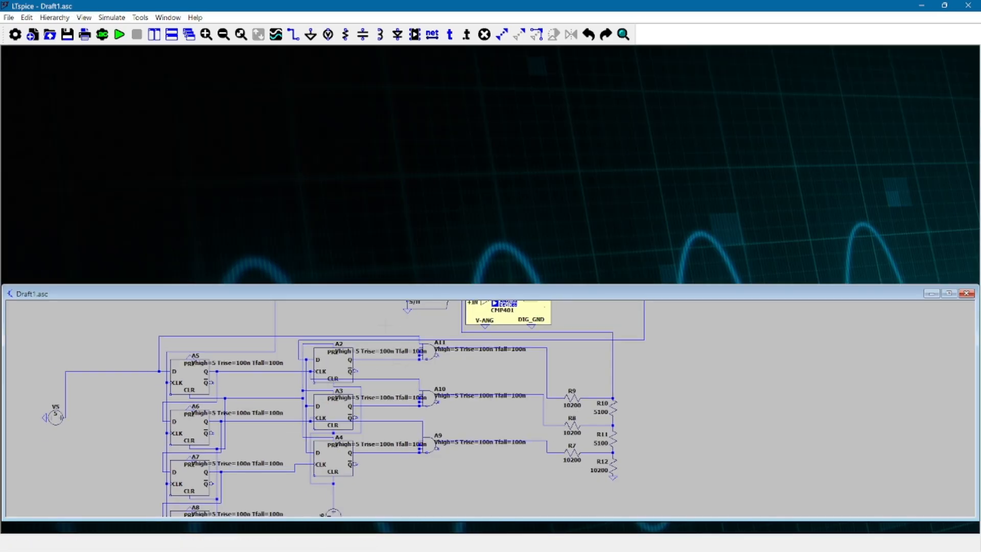
Set the DC value of voltage source V2 at the sample-and-hold input to 3 V
scroll(410, 356, "up", 2)
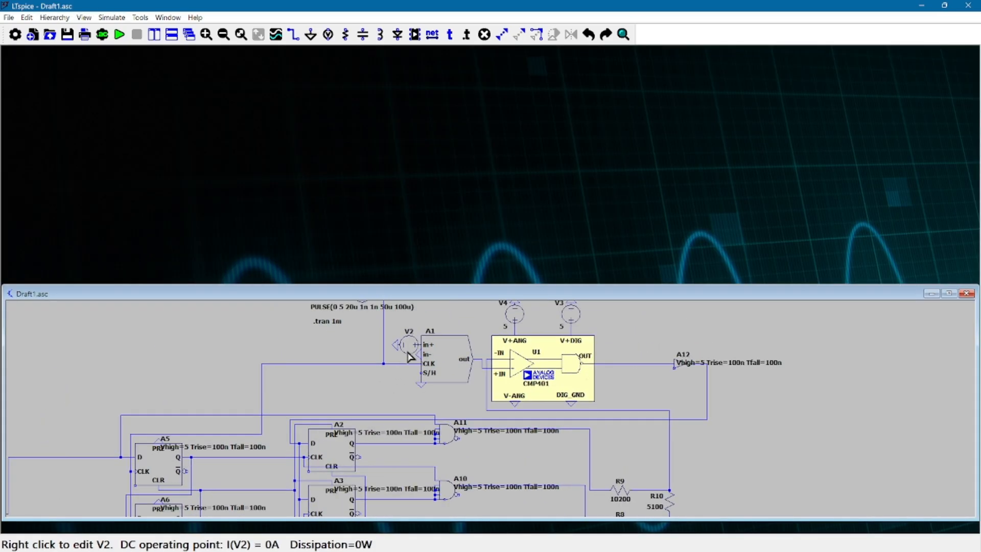
right_click(410, 356)
type("3")
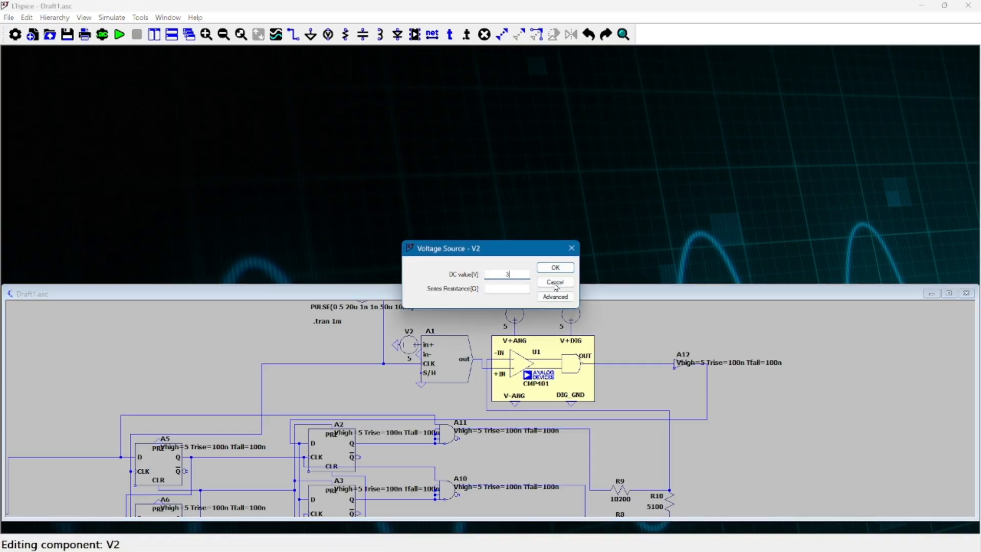
left_click(553, 266)
Rerun the simulation, plot the output voltage of gate A11, and close the waveform window
left_click(111, 17)
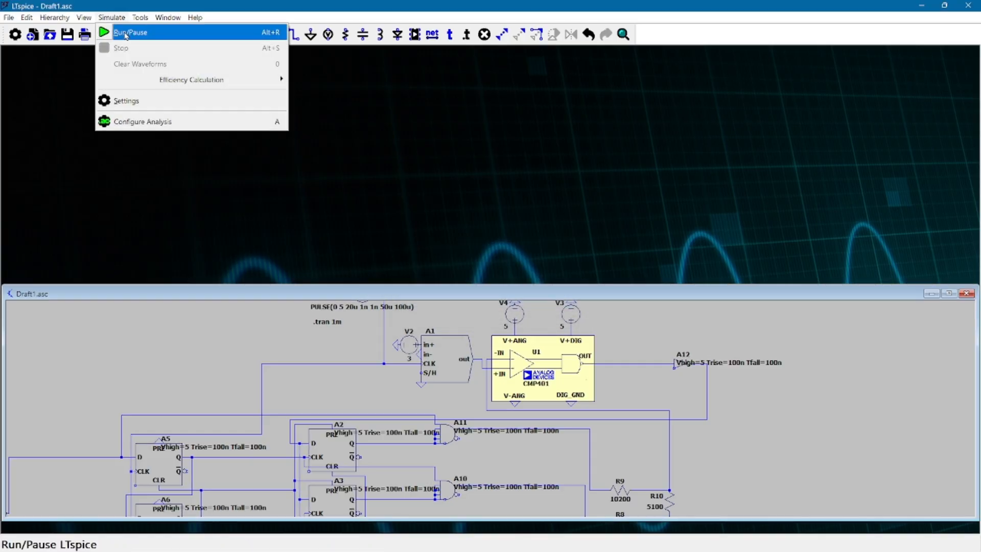
left_click(122, 30)
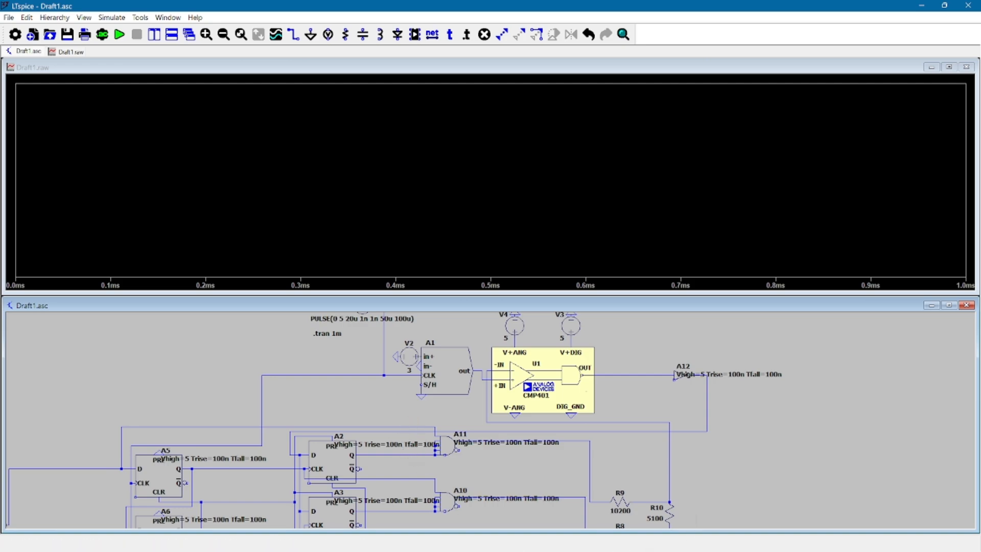
left_click_drag(783, 522, 751, 422)
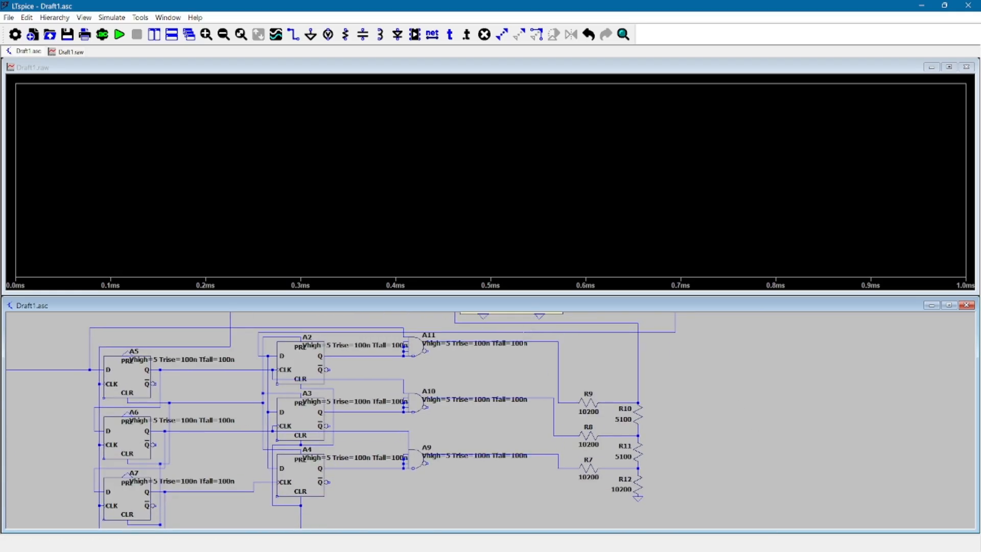
left_click(545, 341)
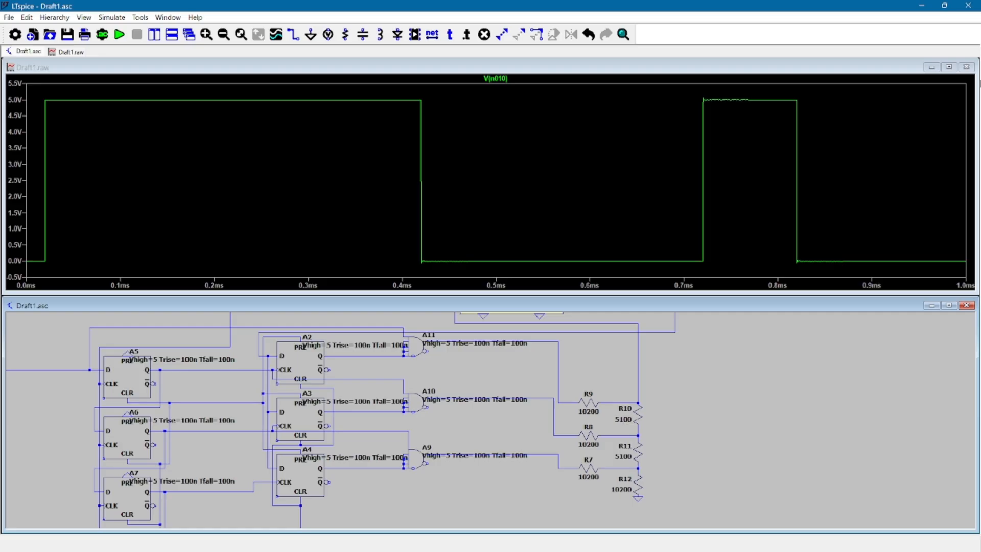
left_click(966, 67)
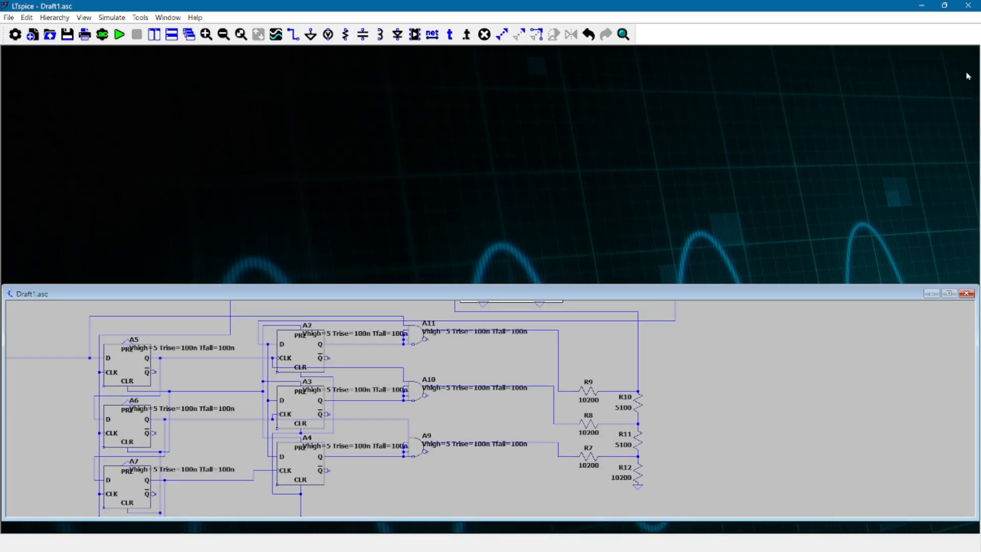
Run the simulation again and plot the resistor-ladder voltage on the wire from R9 and R10 to the comparator
left_click(111, 17)
left_click(125, 31)
left_click_drag(528, 486, 508, 428)
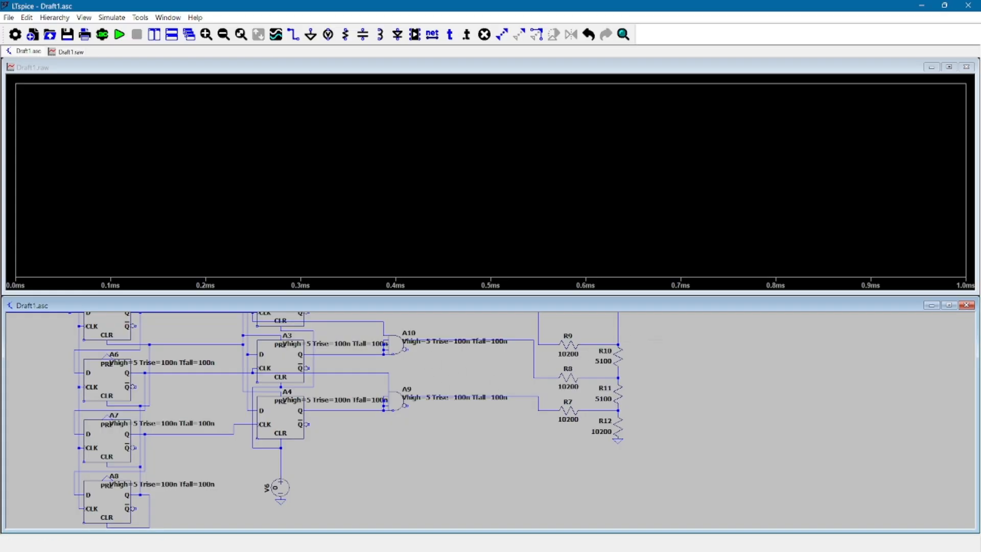
left_click_drag(621, 321, 613, 358)
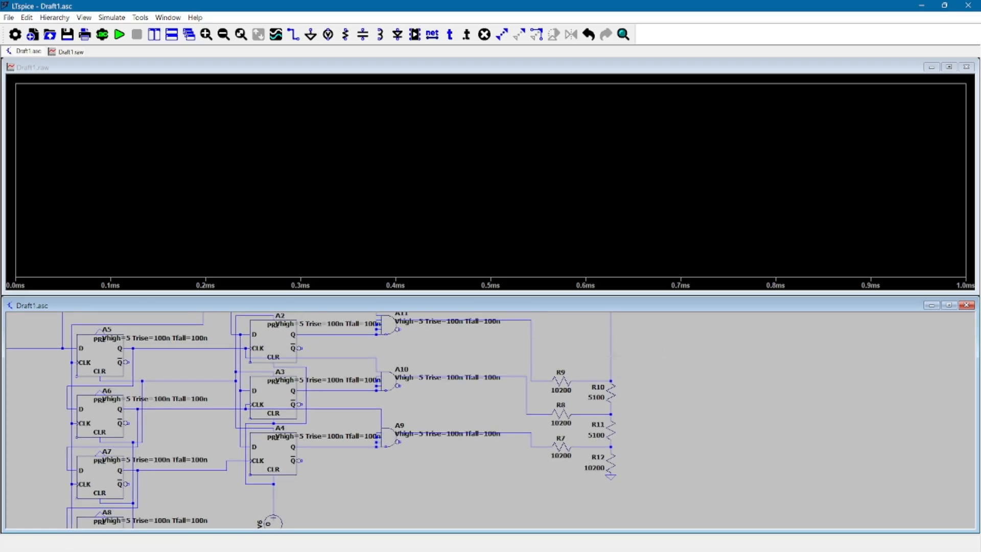
left_click(613, 358)
Add the Q output voltages of flip-flops A4 and A3 to the ladder voltage plot
left_click_drag(711, 490, 801, 438)
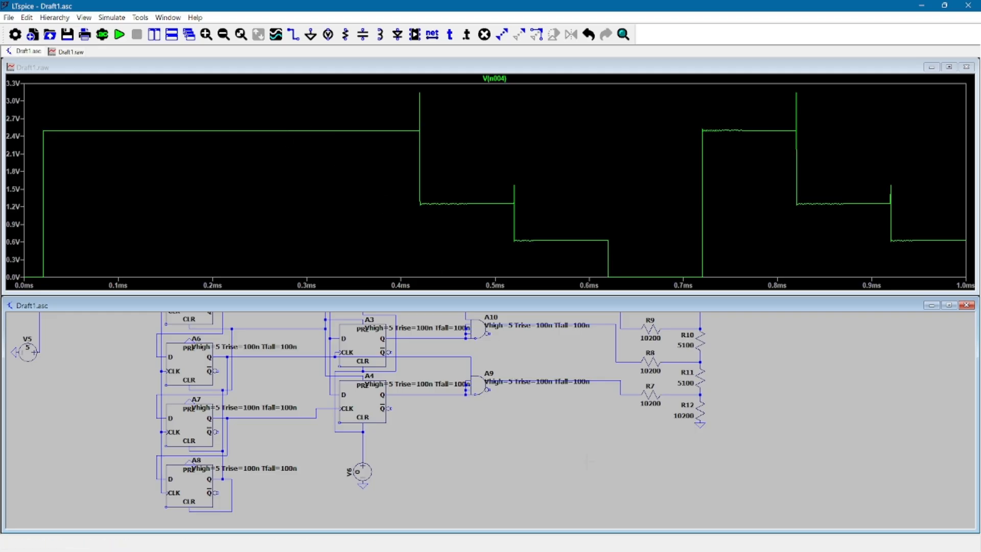
scroll(584, 460, "up", 1)
left_click_drag(599, 394, 576, 470)
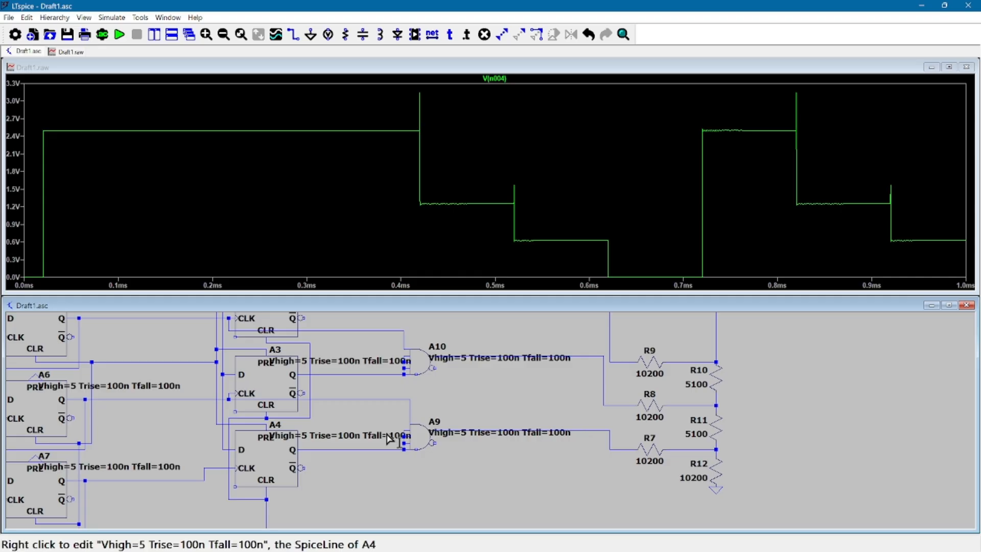
left_click(381, 449)
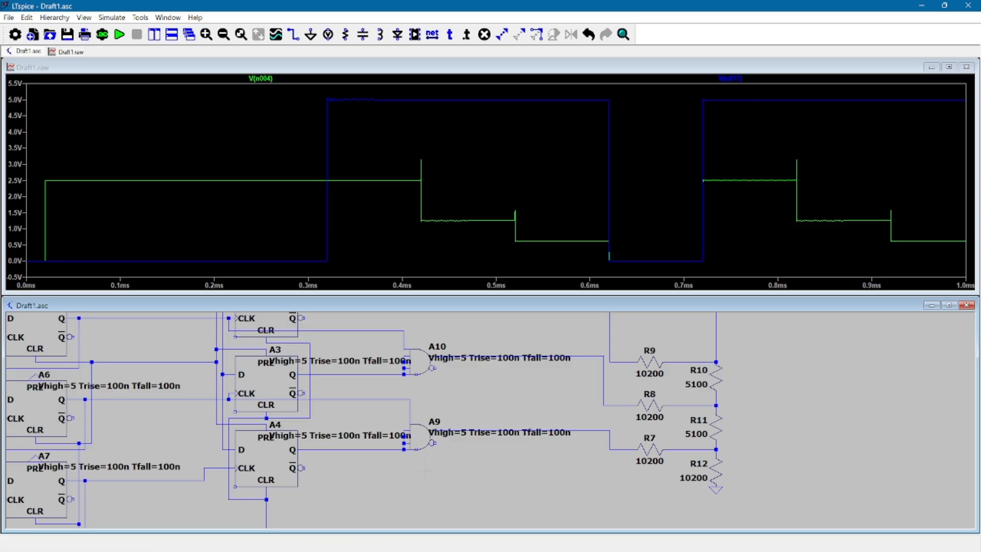
left_click_drag(386, 384, 381, 428)
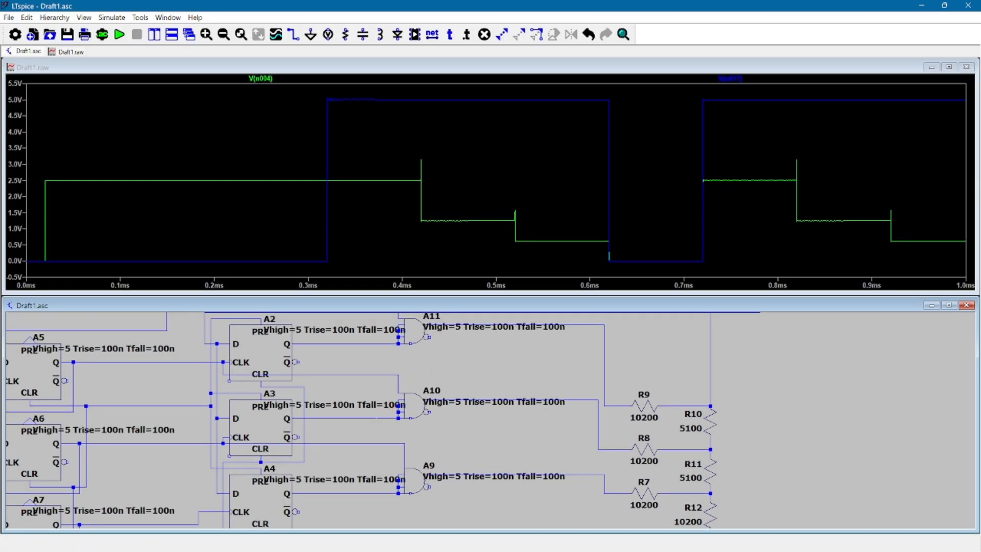
left_click(371, 418)
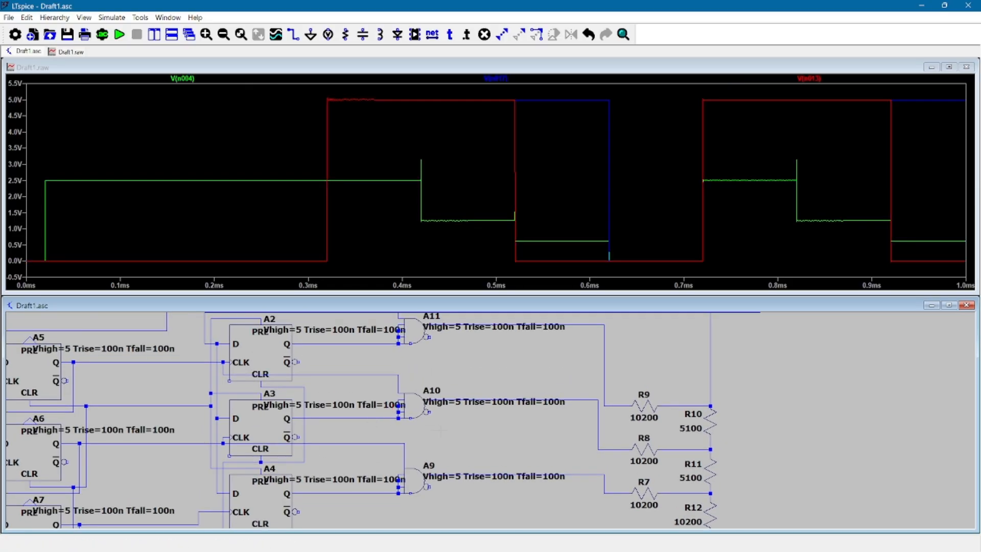
Add the output voltage of gate A11 to the waveform plot and compare it with the ladder wiring
left_click_drag(441, 430, 446, 460)
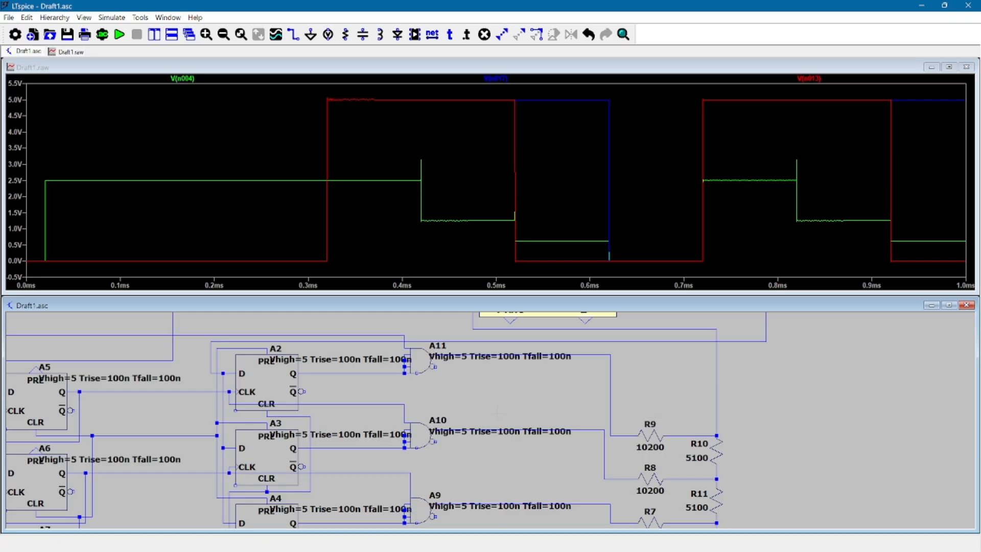
scroll(481, 413, "up", 2)
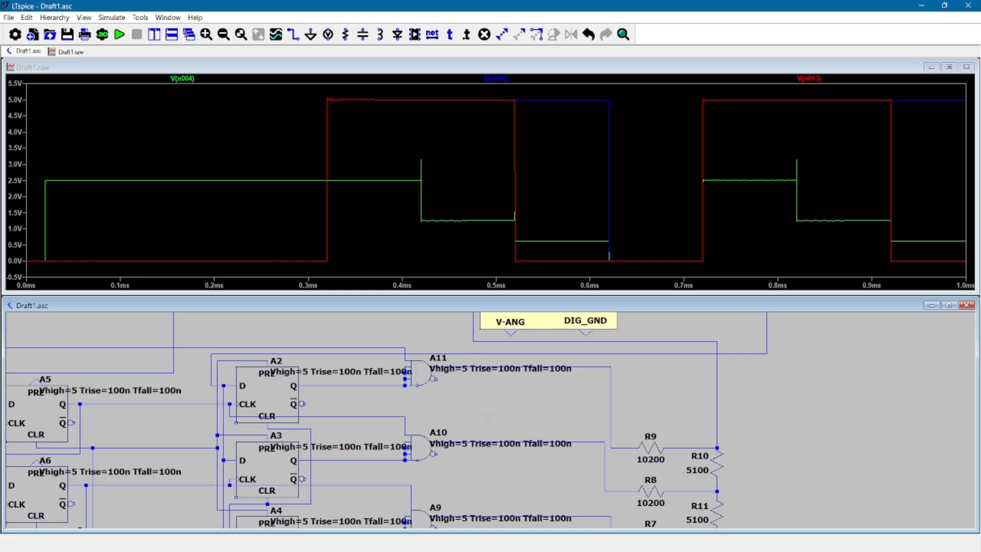
left_click(587, 369)
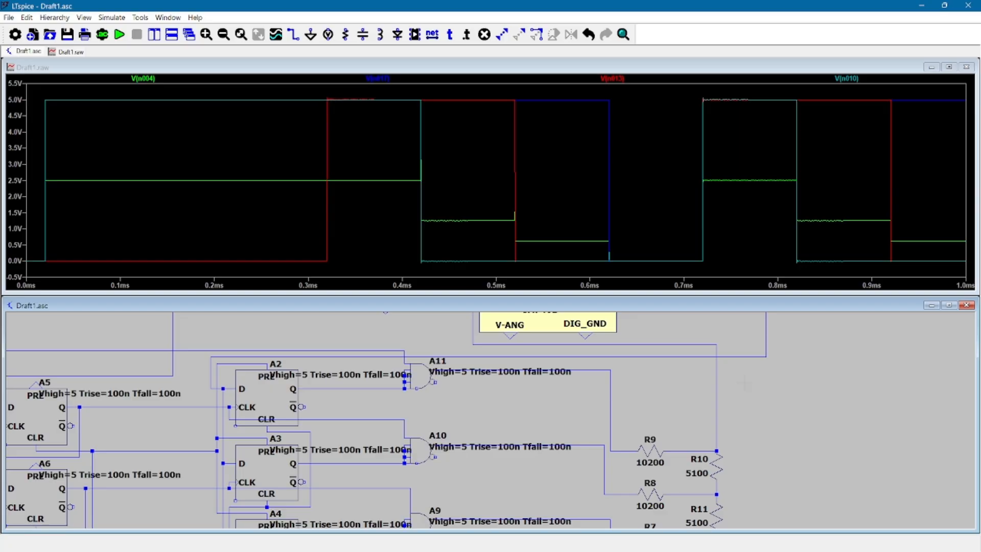
scroll(744, 382, "up", 3)
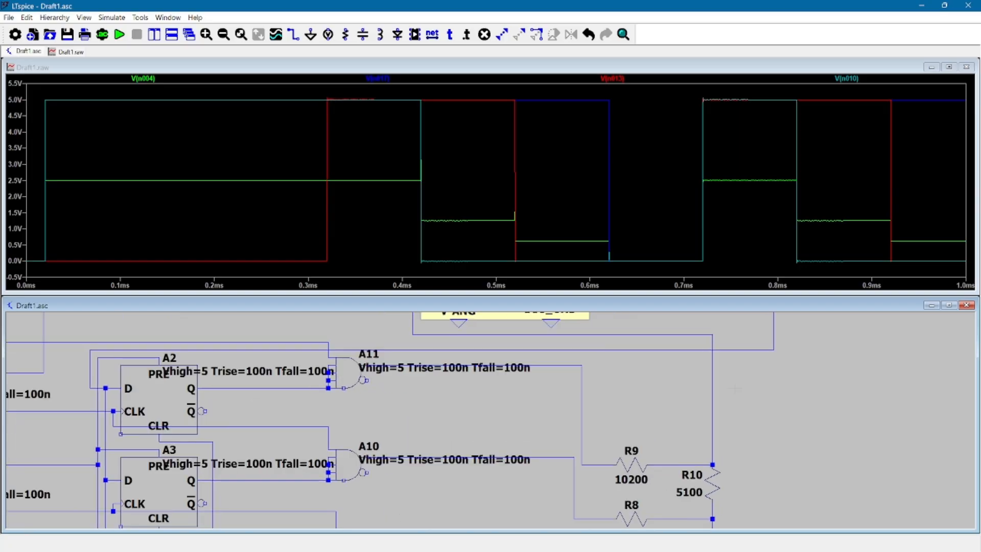
left_click_drag(768, 444, 791, 398)
scroll(791, 398, "down", 3)
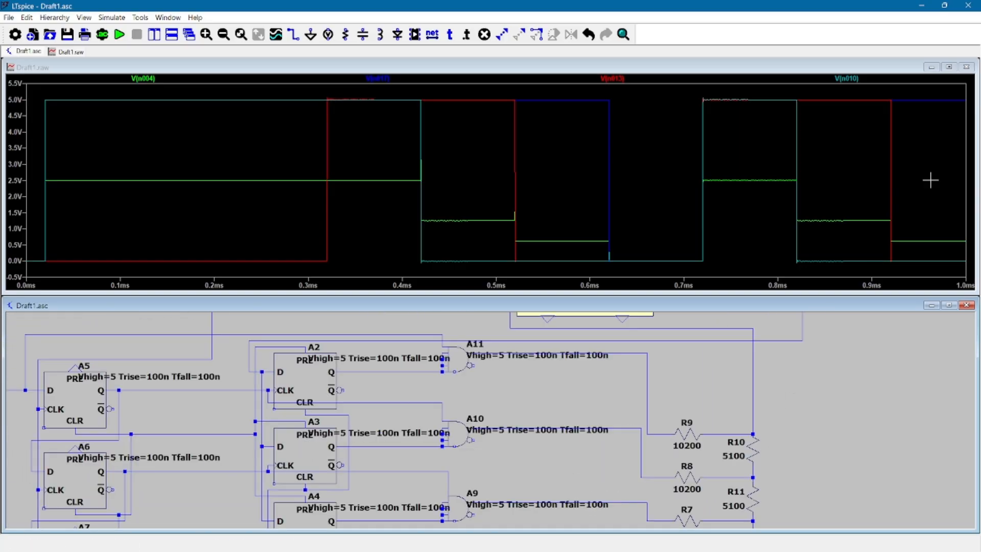
Close the simulation's waveform window and open the Windows Start menu
left_click(966, 67)
key("space")
key("super")
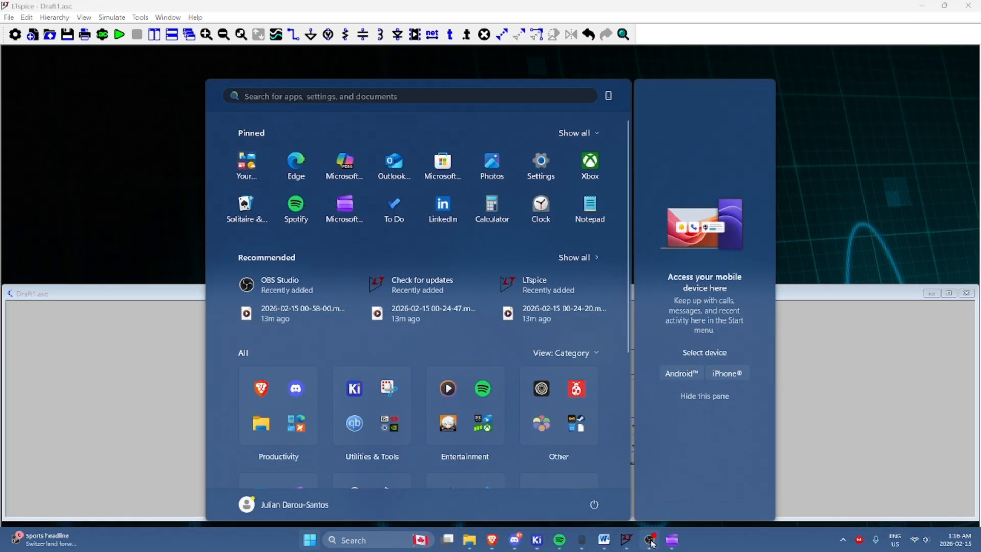